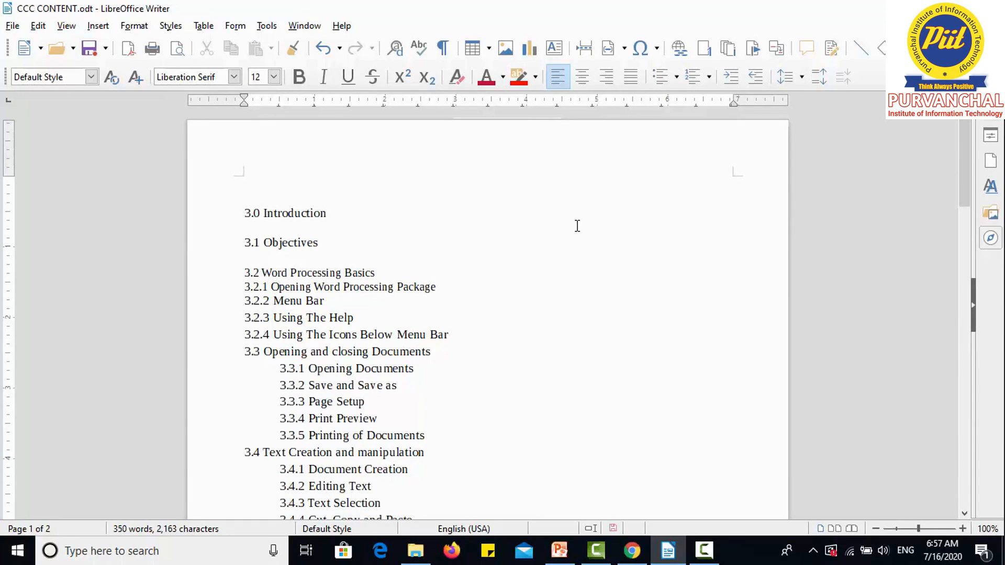
# - Try center and right alignment on the lines from 3.2 Word Processing Basics to 3.3 Opening and closing Documents, returning them to left alignment
pyautogui.moveTo(234, 275); pyautogui.dragTo(443, 350)
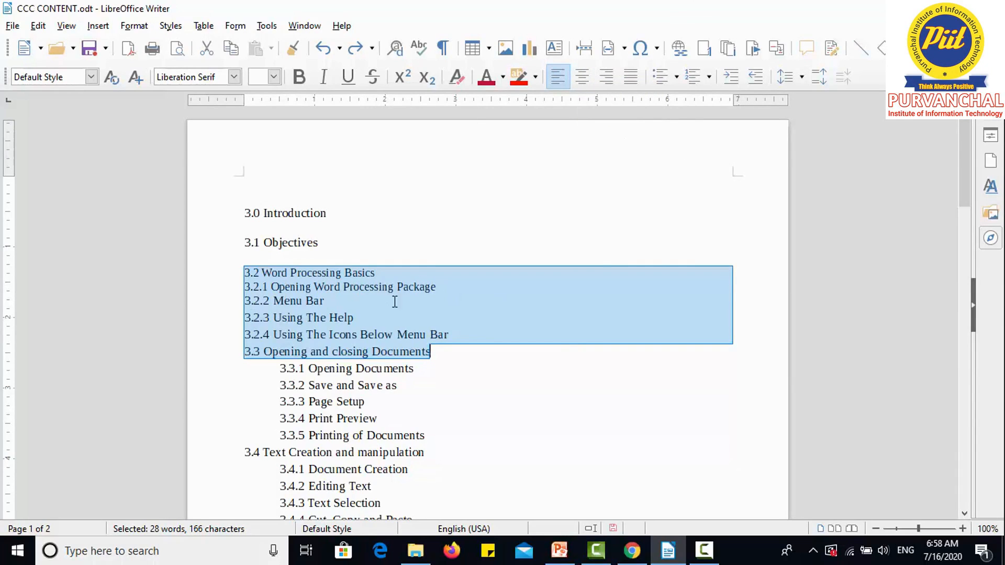
pyautogui.click(584, 82)
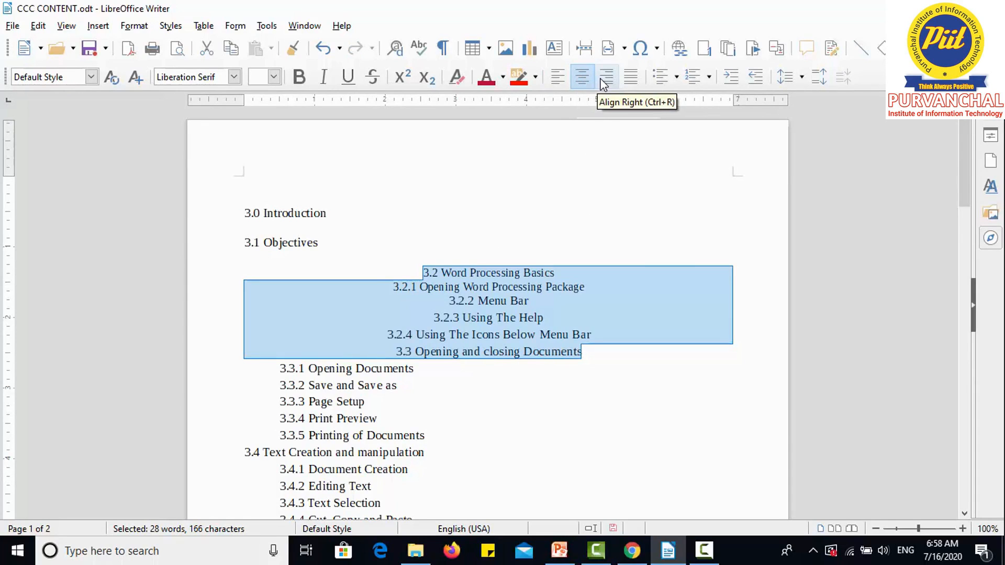
pyautogui.click(604, 78)
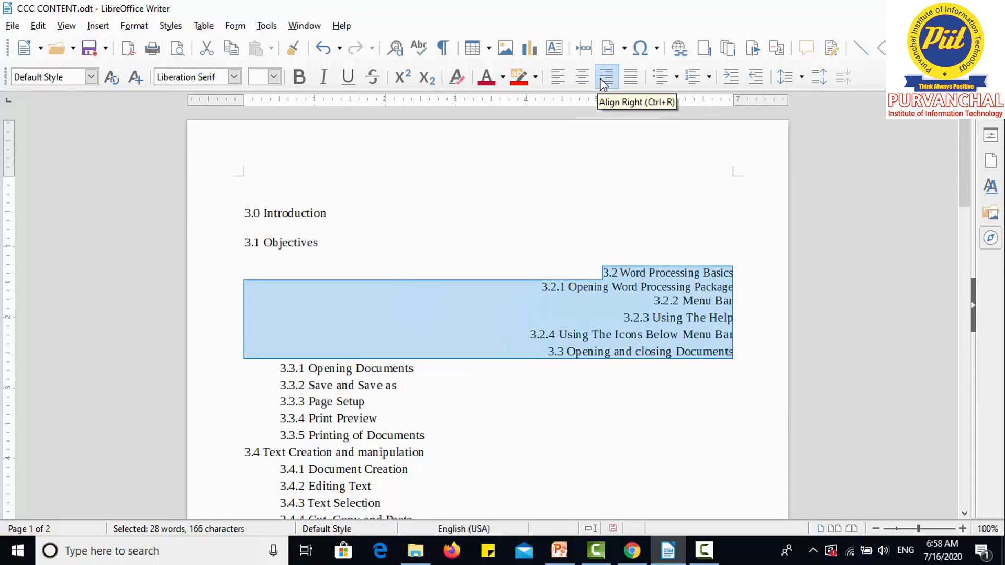
pyautogui.click(566, 86)
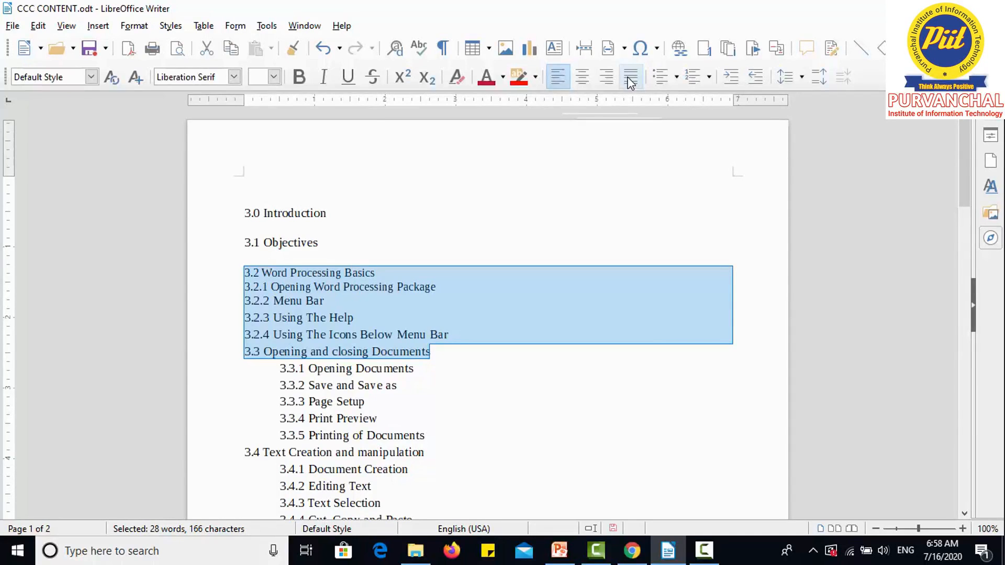
pyautogui.click(578, 80)
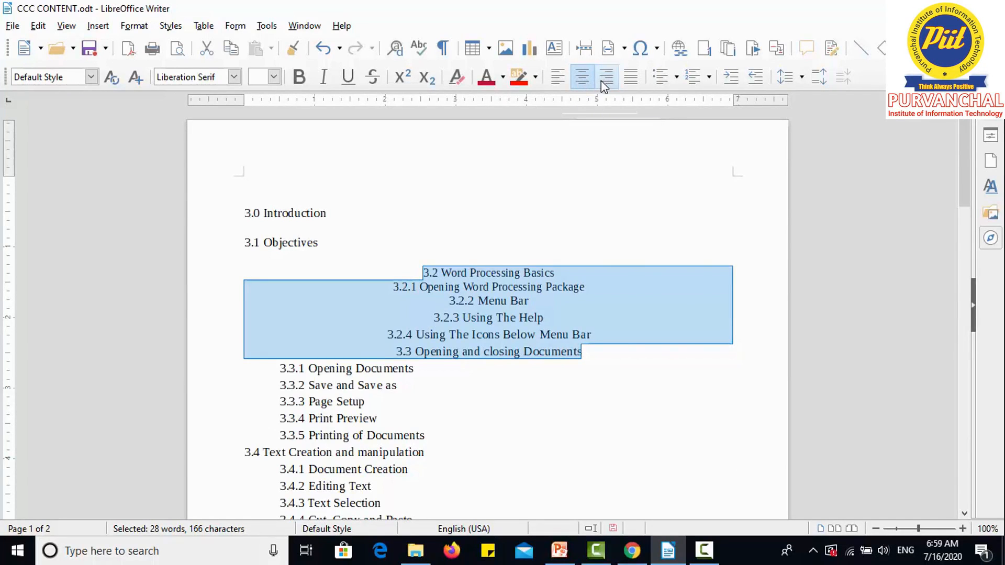
pyautogui.click(601, 81)
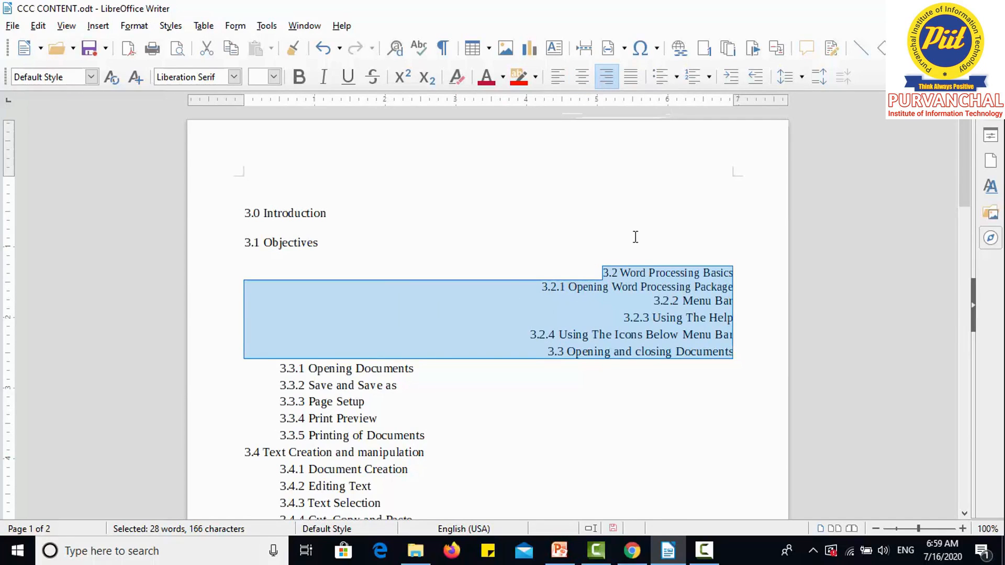
pyautogui.click(555, 82)
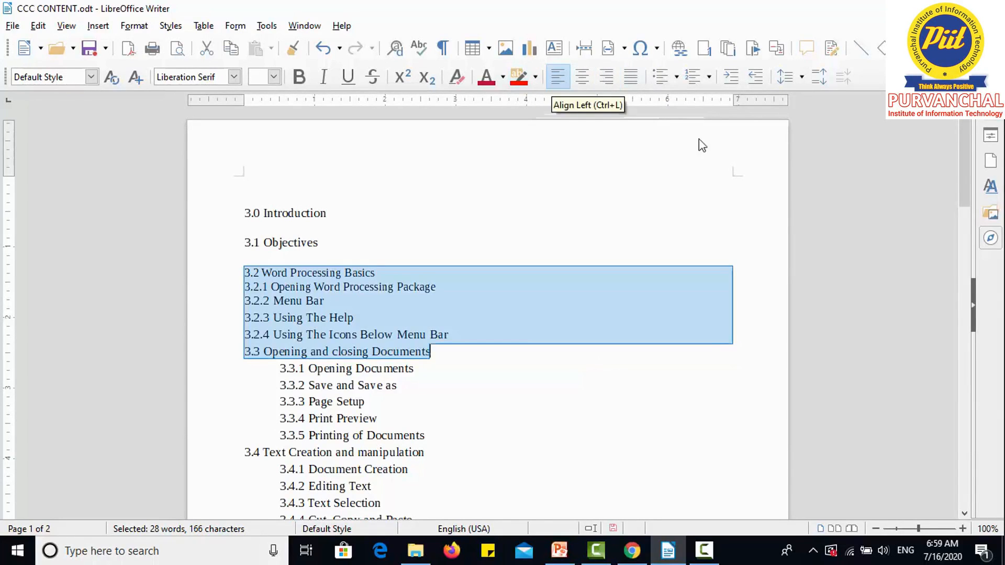
# - Justify the paragraph about India at the start of the second page, comparing it with left alignment
pyautogui.moveTo(968, 178); pyautogui.dragTo(987, 365)
pyautogui.moveTo(467, 384); pyautogui.dragTo(191, 286)
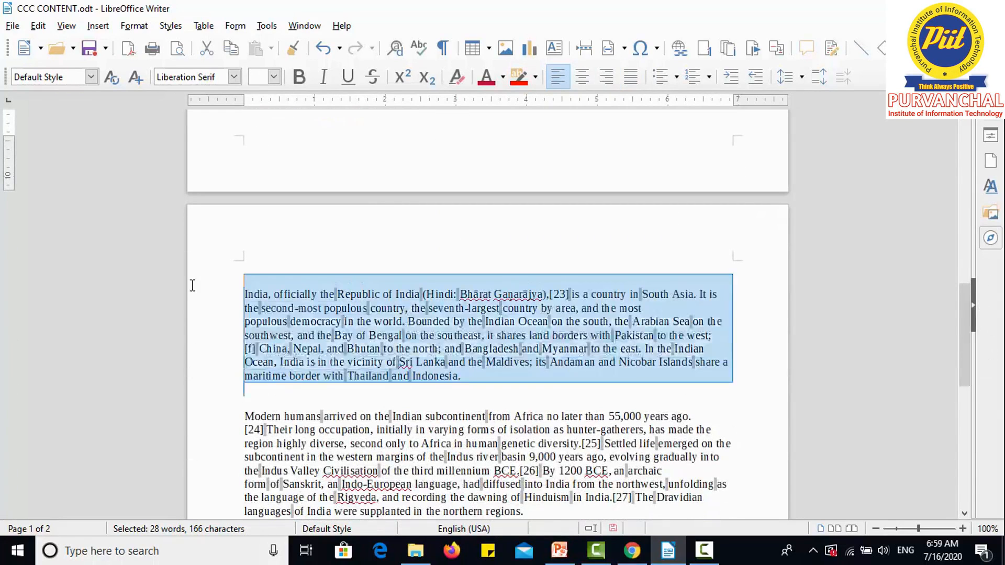
pyautogui.click(627, 81)
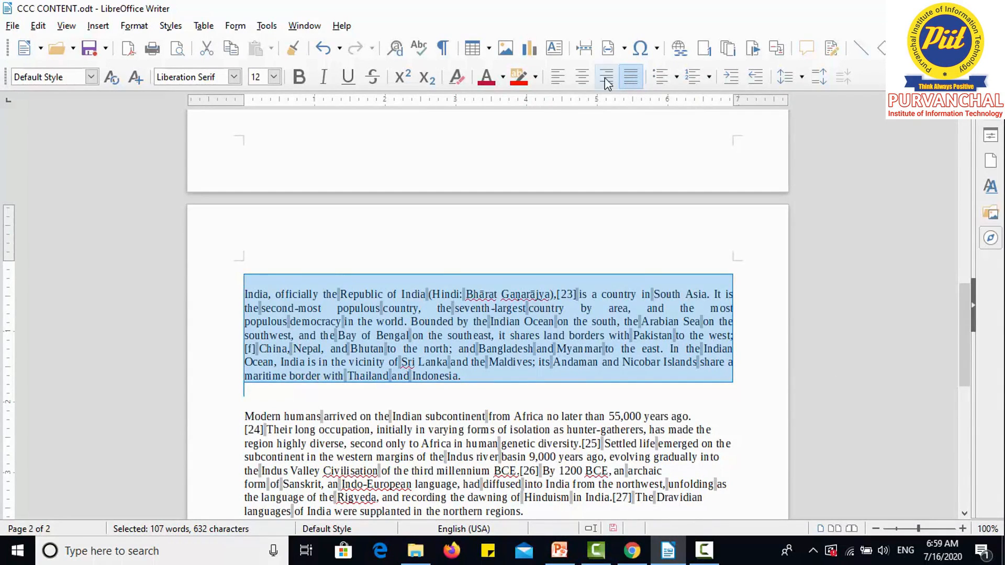
pyautogui.hotkey('ctrl', 'l')
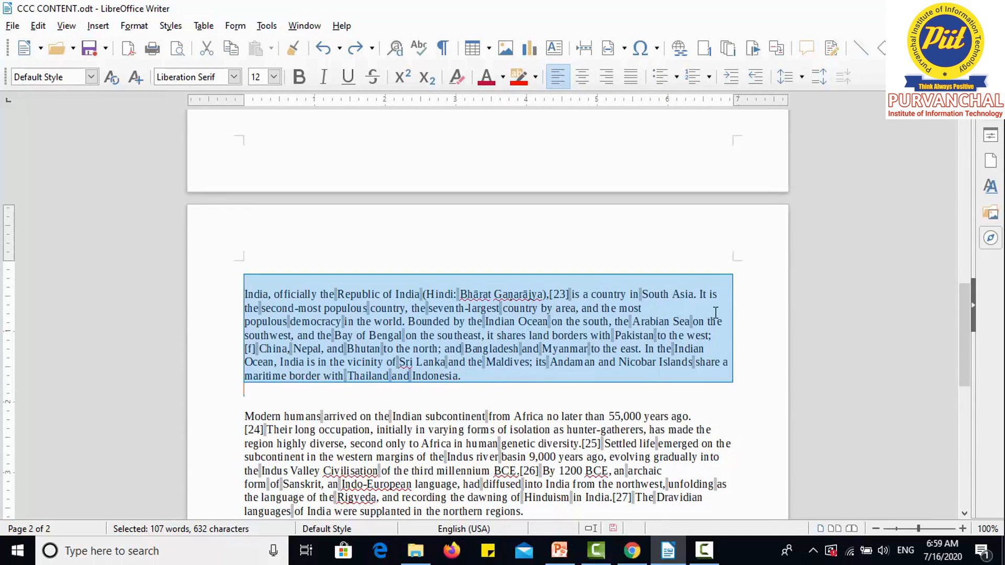
pyautogui.click(630, 78)
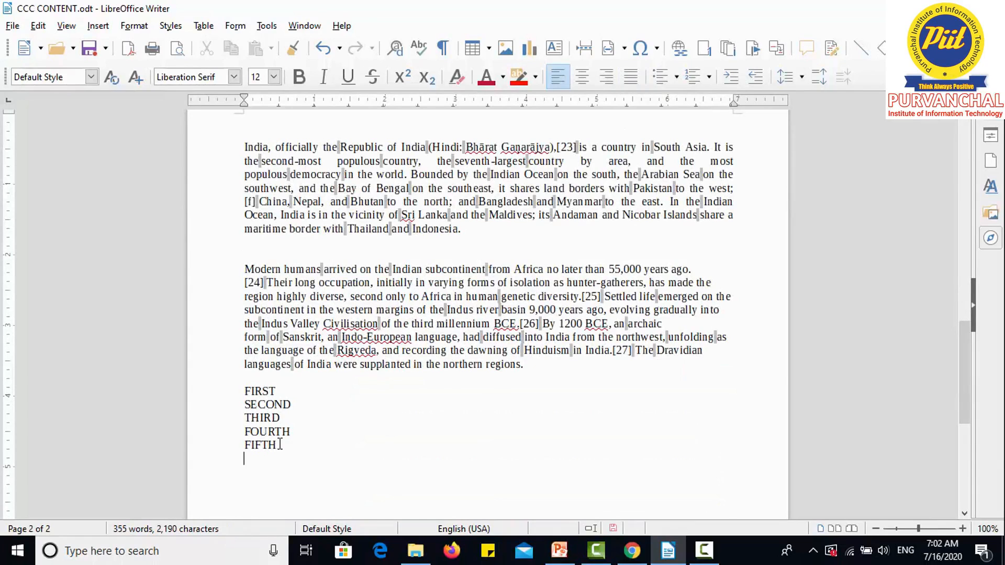
# - Format the lines FIRST to FIFTH as a bulleted list, trying the default dots and choosing arrow bullets
pyautogui.moveTo(277, 445); pyautogui.dragTo(244, 396)
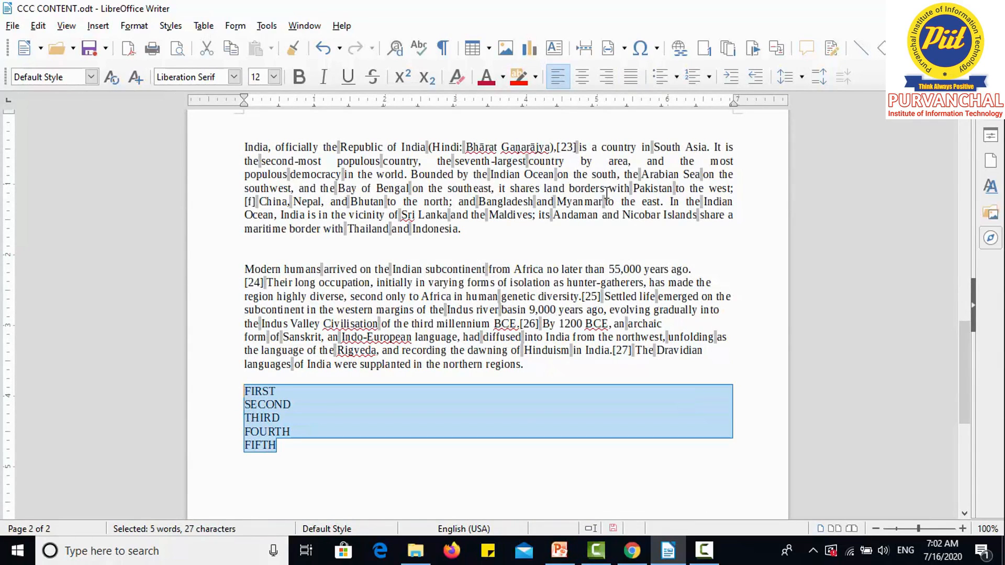
pyautogui.click(662, 78)
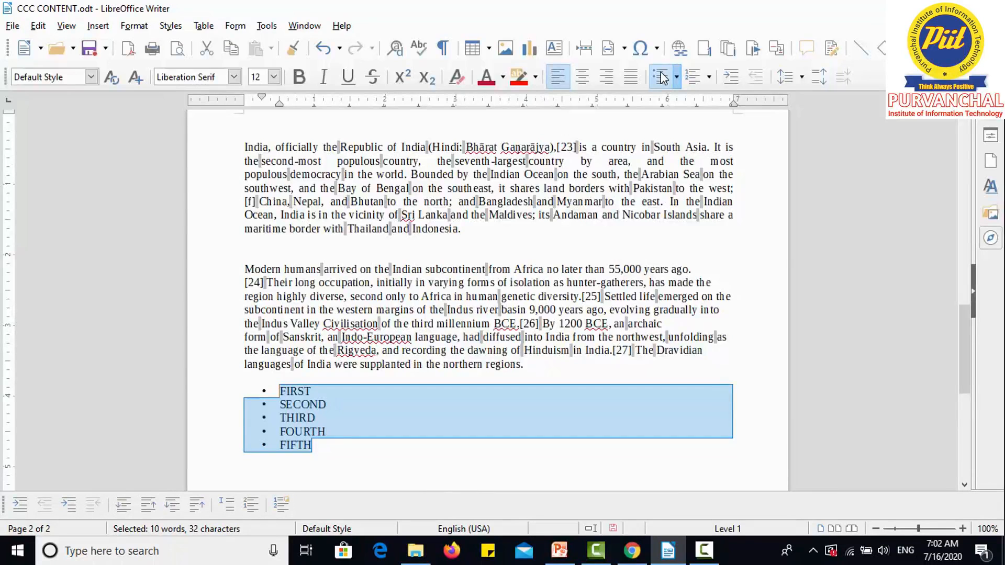
pyautogui.click(662, 77)
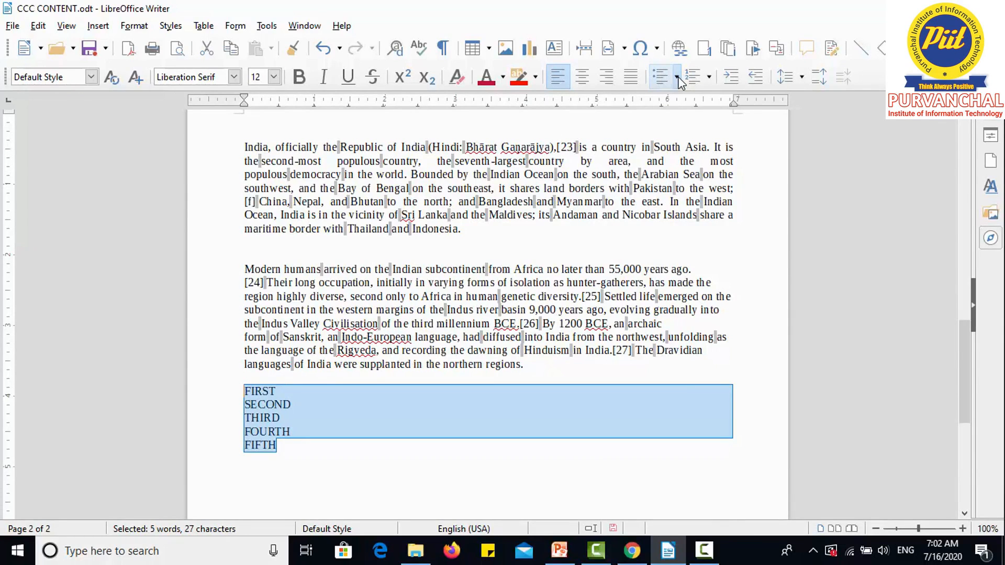
pyautogui.click(677, 79)
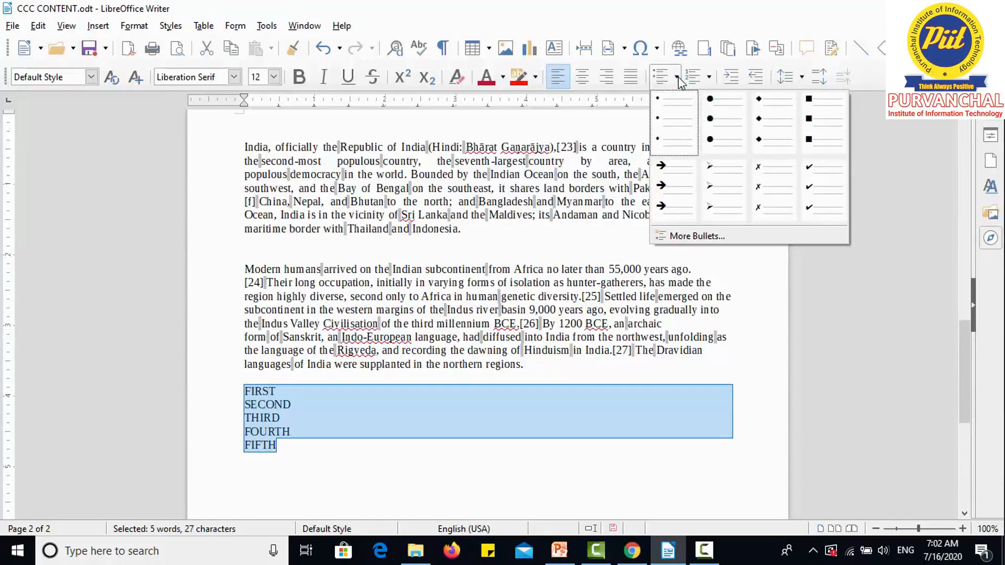
pyautogui.click(685, 179)
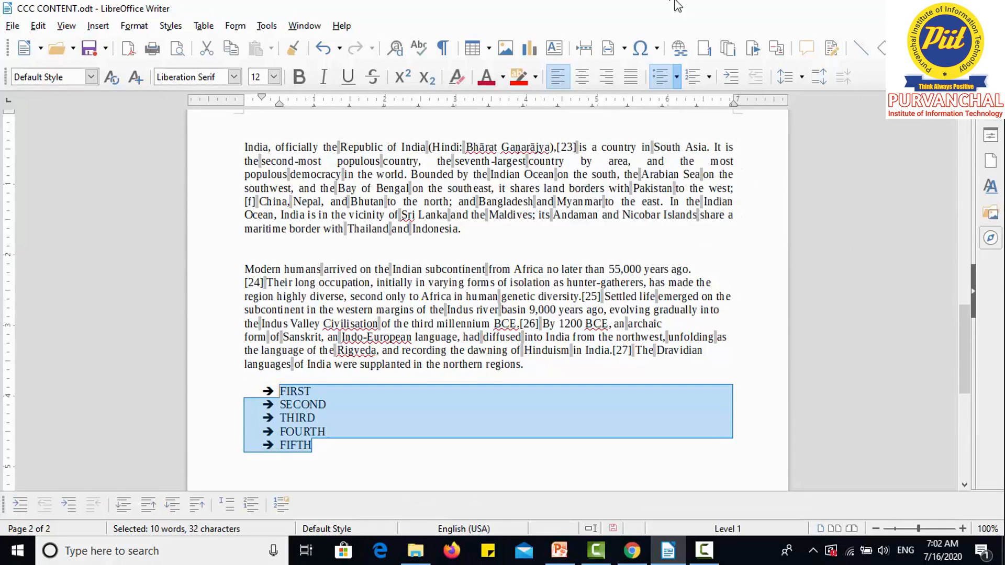
# - Replace the bullets of the FIRST to FIFTH list with the red flag image bullets
pyautogui.click(677, 70)
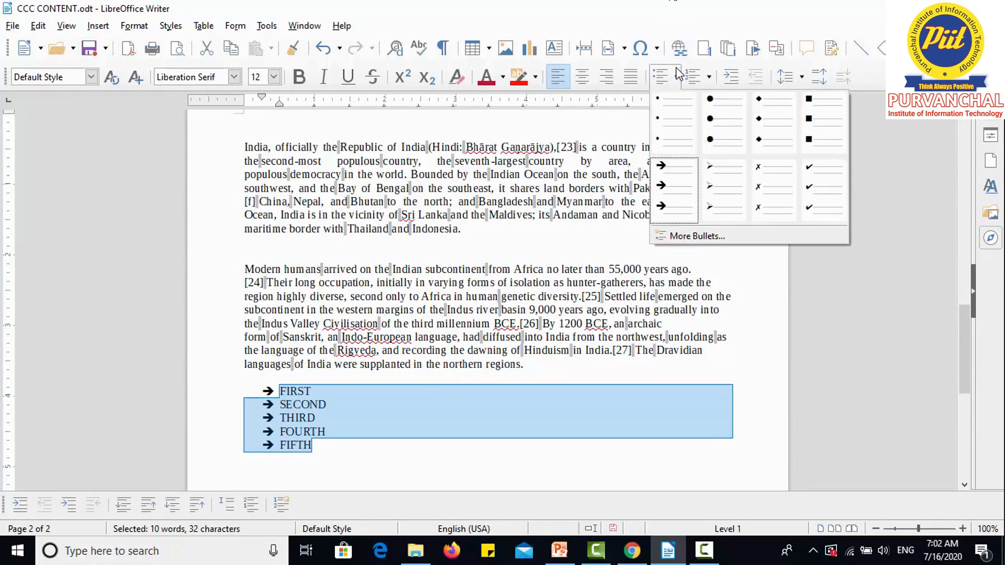
pyautogui.click(692, 232)
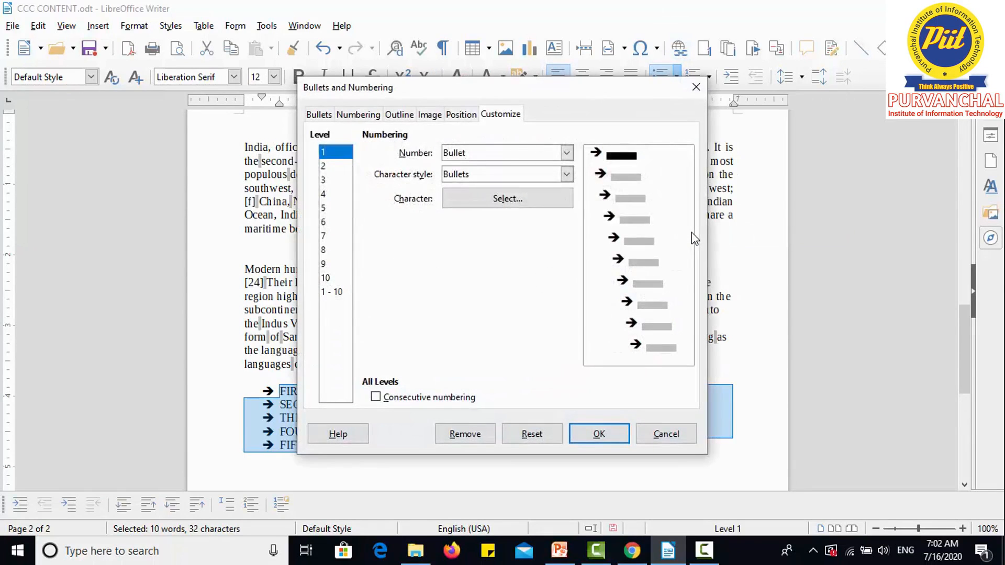
pyautogui.click(325, 114)
pyautogui.click(375, 119)
pyautogui.click(428, 118)
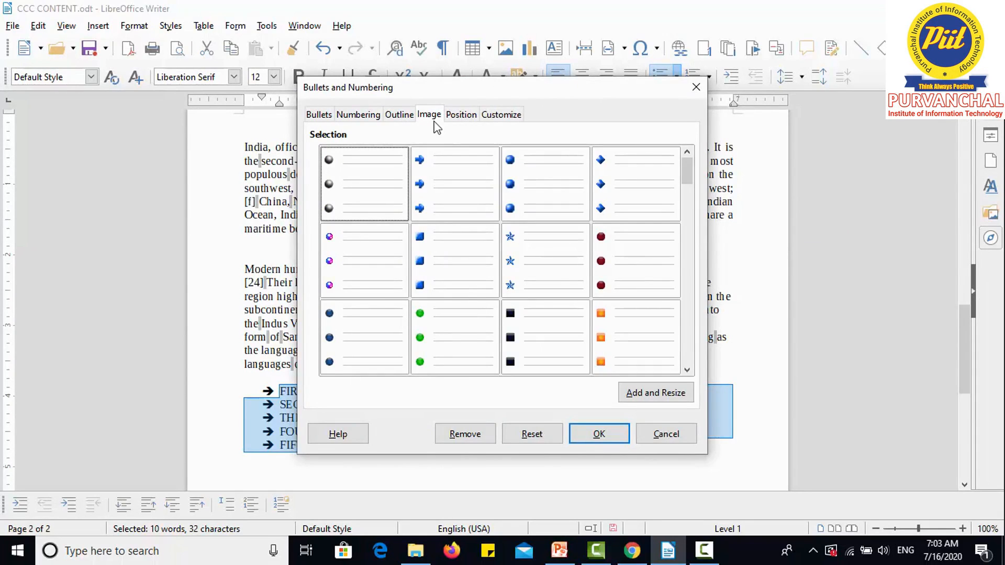
pyautogui.scroll(-4, 690, 344)
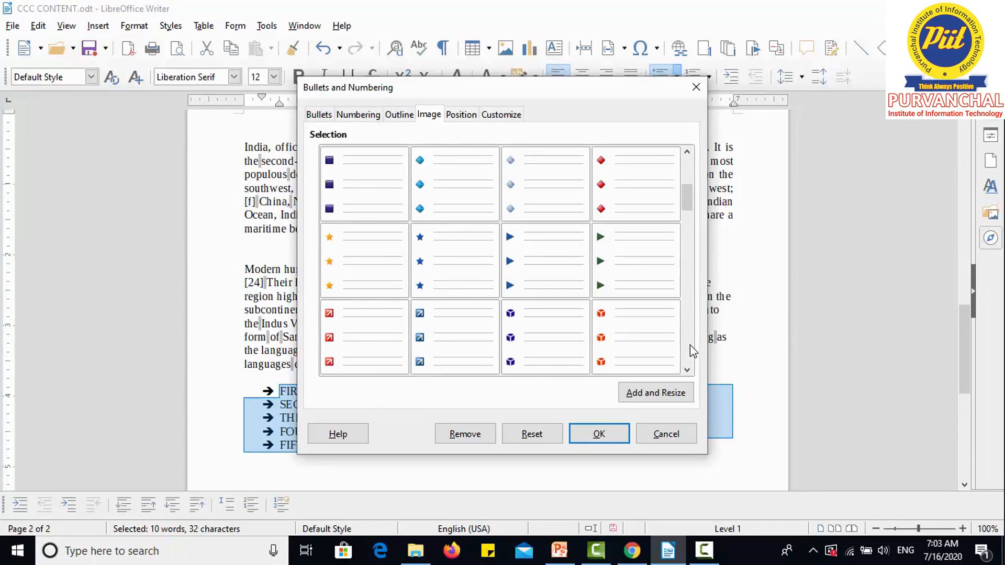
pyautogui.click(526, 289)
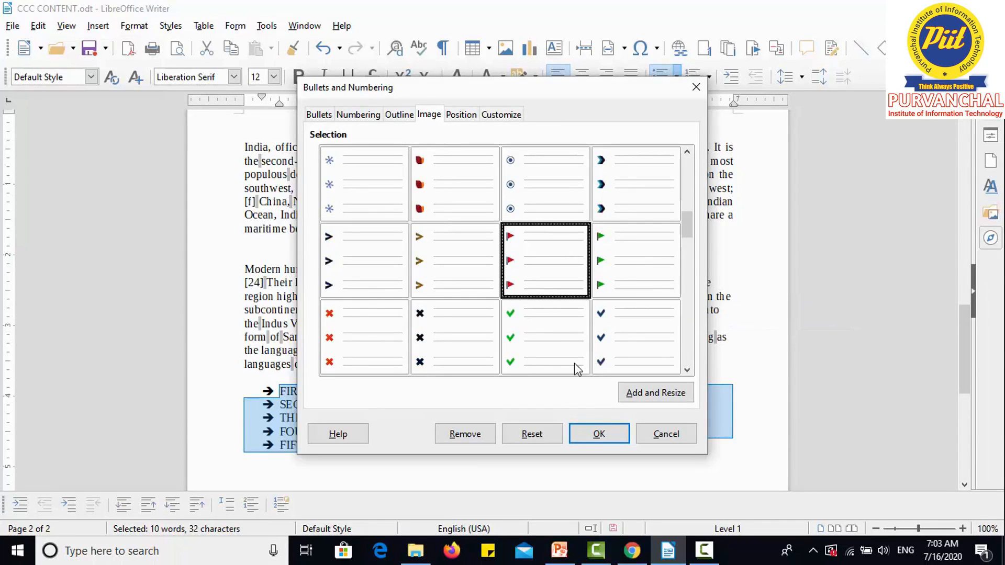
pyautogui.click(598, 435)
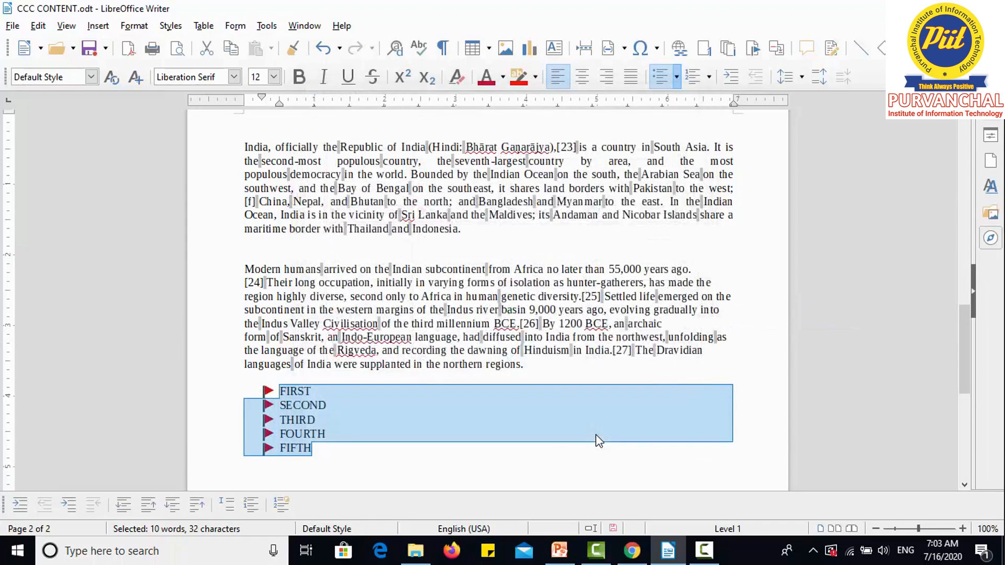
# - Undo the red flag and arrow bullet formatting on the FIRST to FIFTH lines
pyautogui.hotkey('ctrl', 'z')
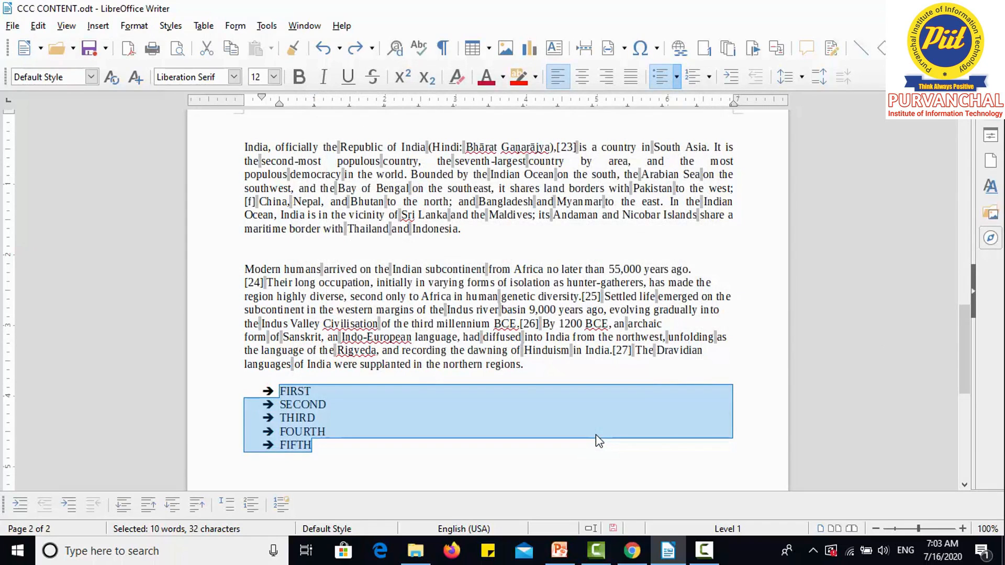
pyautogui.hotkey('ctrl', 'z')
pyautogui.hotkey('ctrl', 'z')
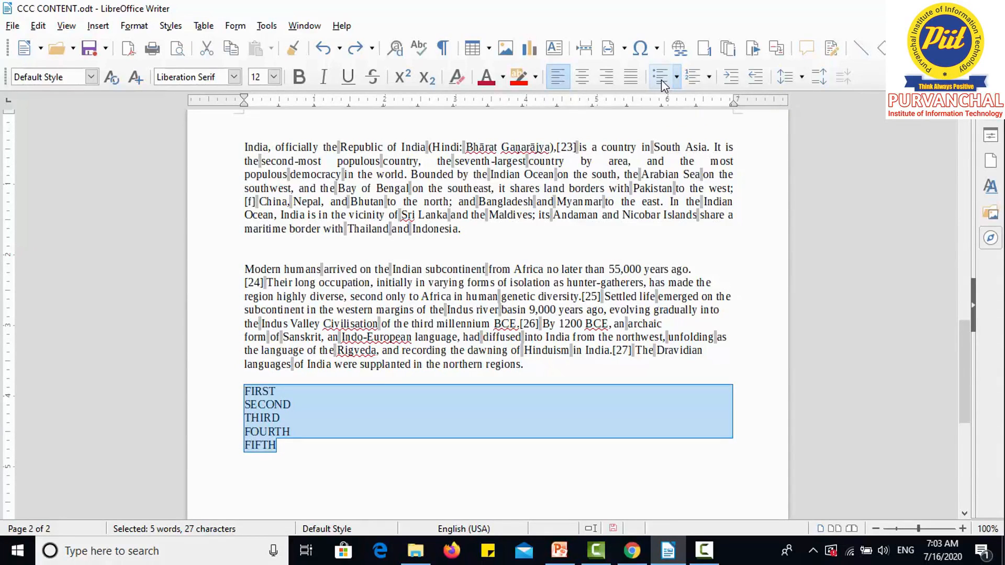
# - Number the lines FIRST to FIFTH and set the numbering style to (1) (2) (3)
pyautogui.click(693, 80)
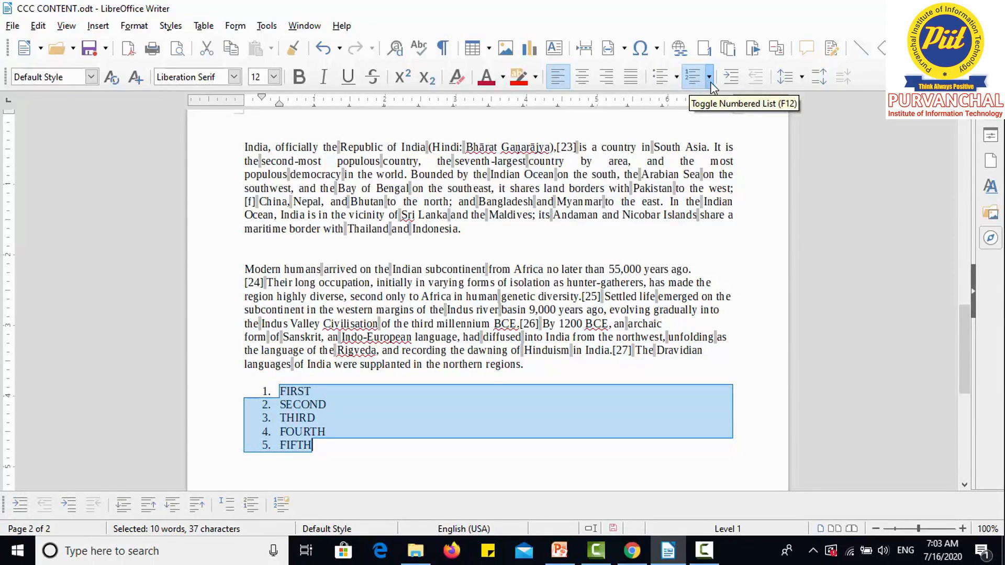
pyautogui.click(709, 82)
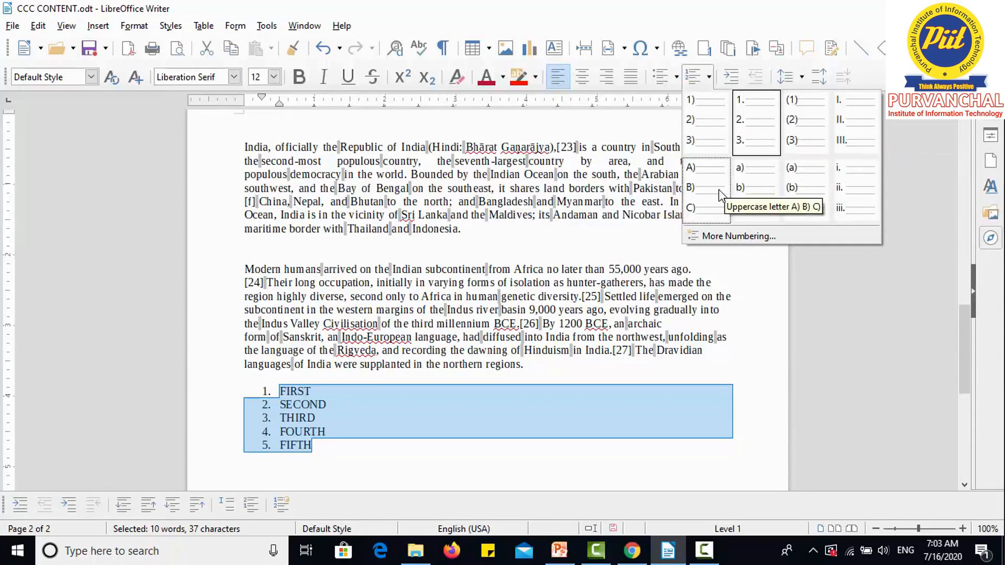
pyautogui.click(815, 126)
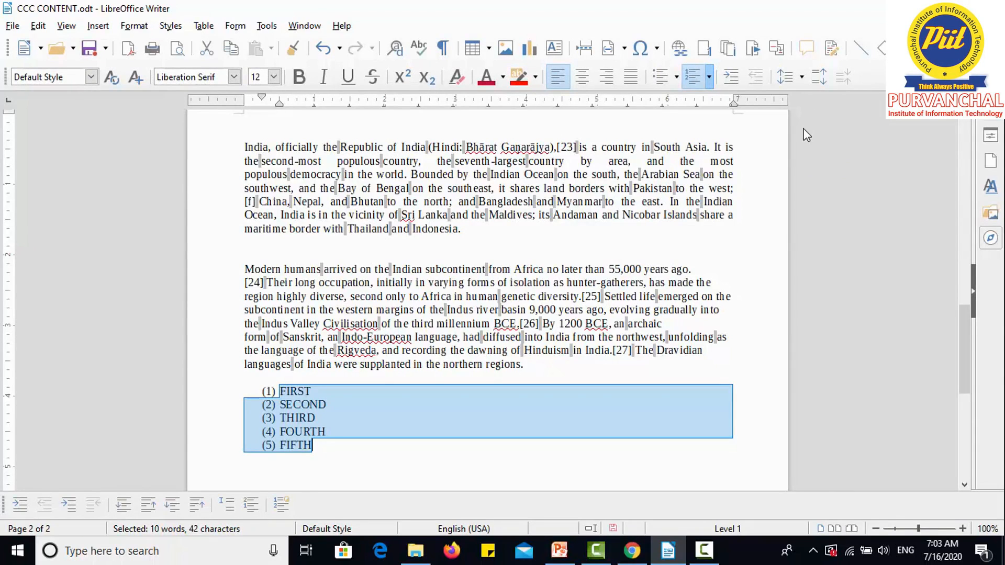
# - Look through the image and bullet choices for the numbered list without applying any, and remove the numbering from the five lines
pyautogui.click(709, 79)
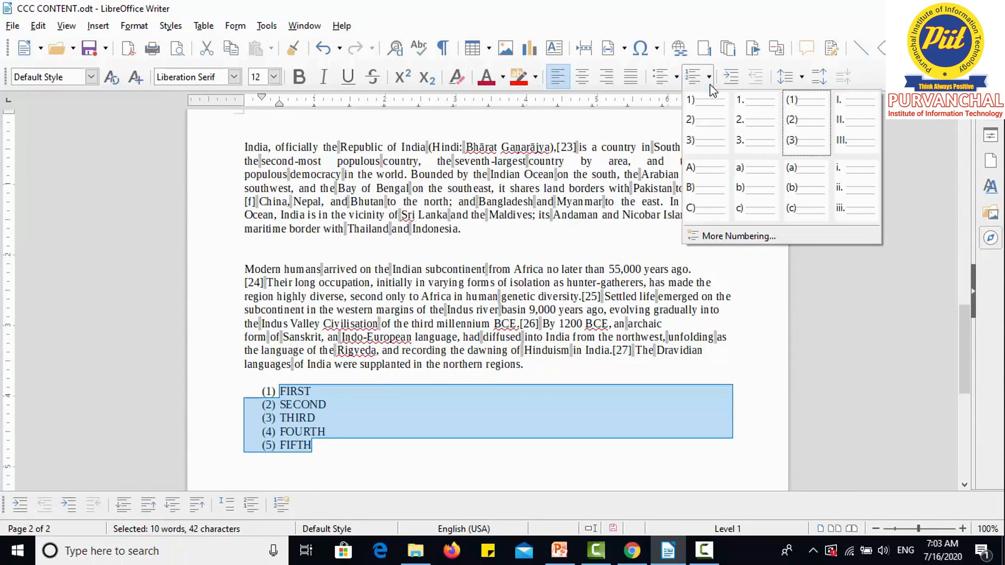
pyautogui.click(736, 235)
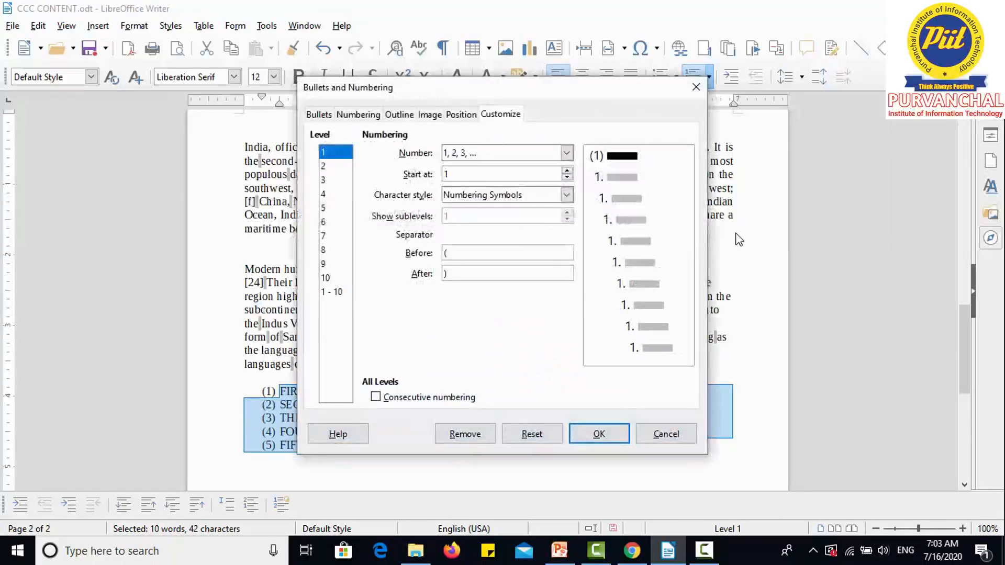
pyautogui.click(434, 116)
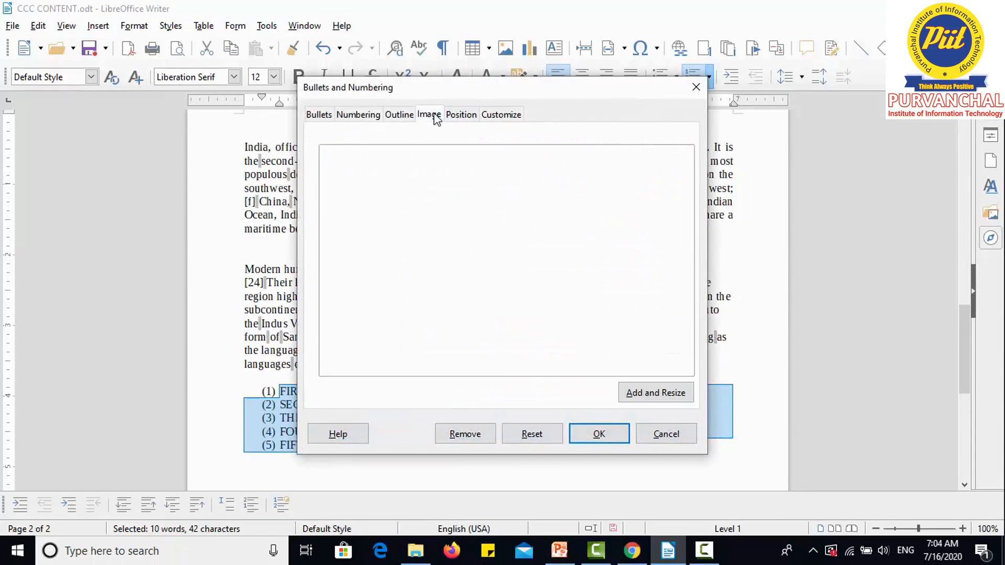
pyautogui.click(328, 115)
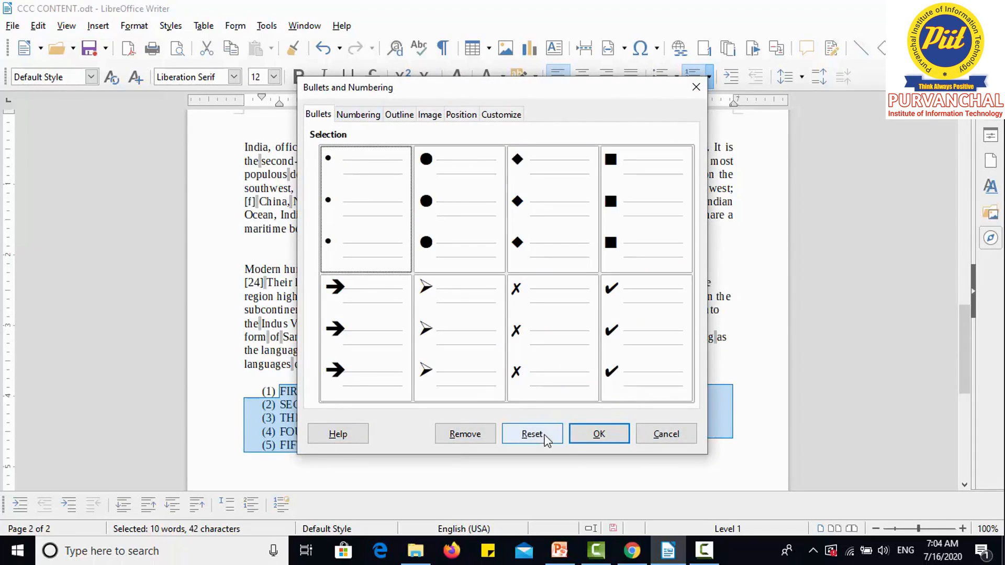
pyautogui.click(656, 439)
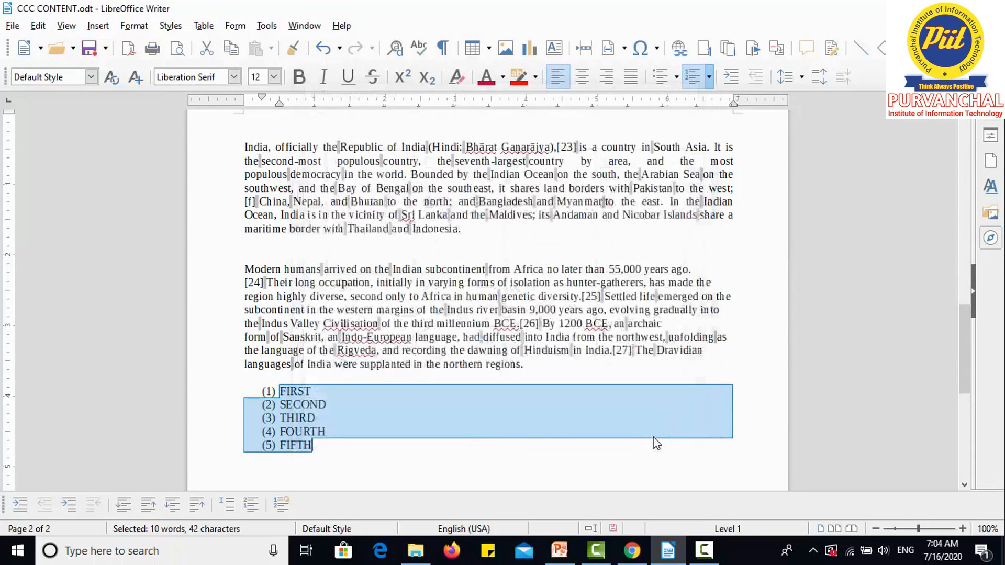
pyautogui.click(695, 78)
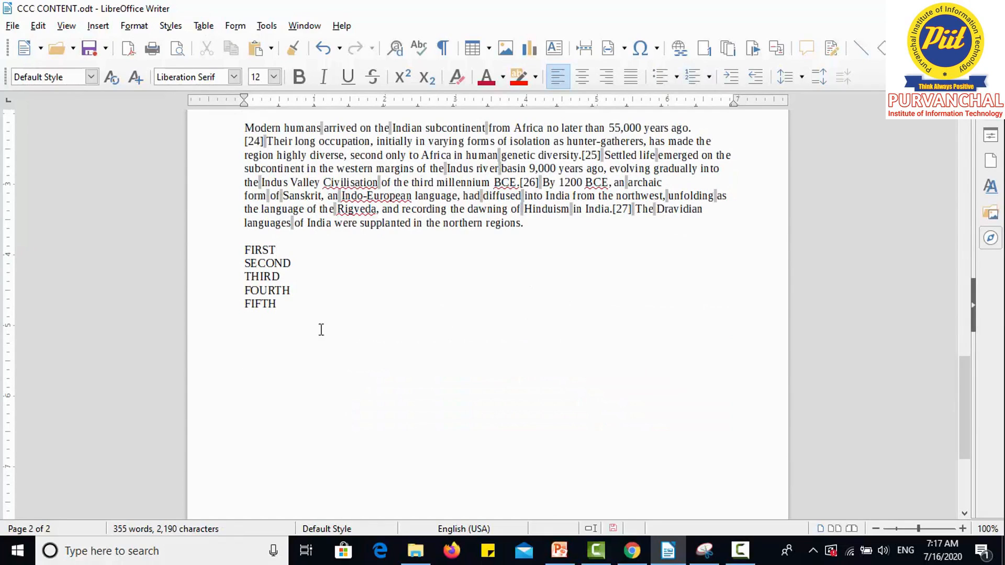
# - Increase the indent of the lines FIRST to FIFTH by two levels, to 1 inch
pyautogui.moveTo(314, 308); pyautogui.dragTo(246, 253)
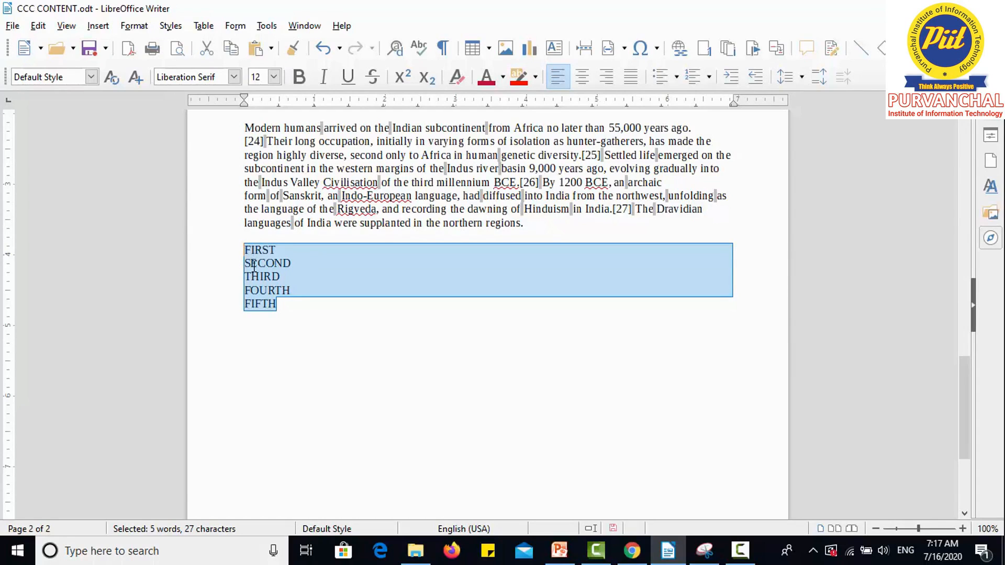
pyautogui.click(733, 80)
pyautogui.click(734, 80)
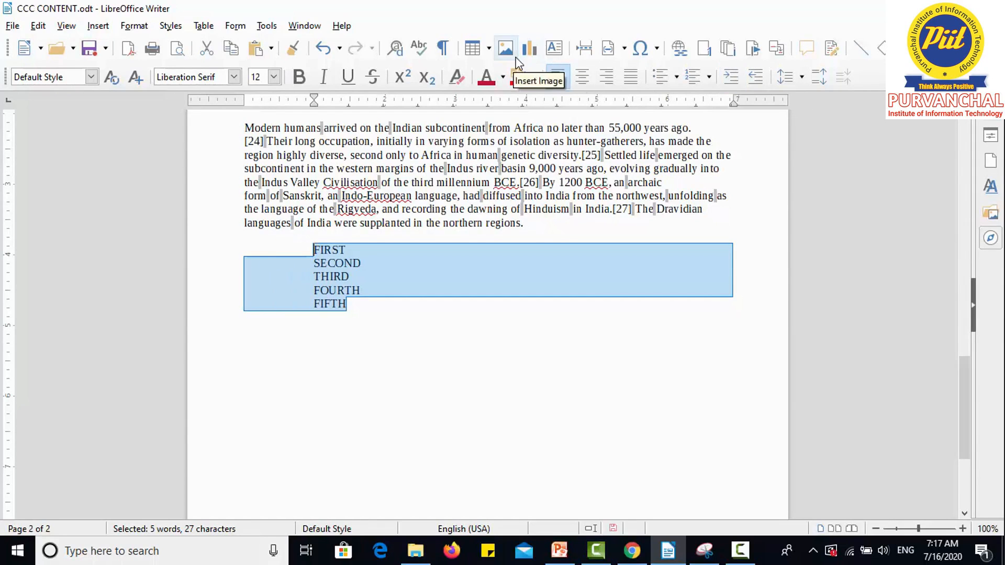
# - Increase the indent of the lines FIRST to FIFTH by three more levels, to 2.5 inches
pyautogui.moveTo(316, 108)
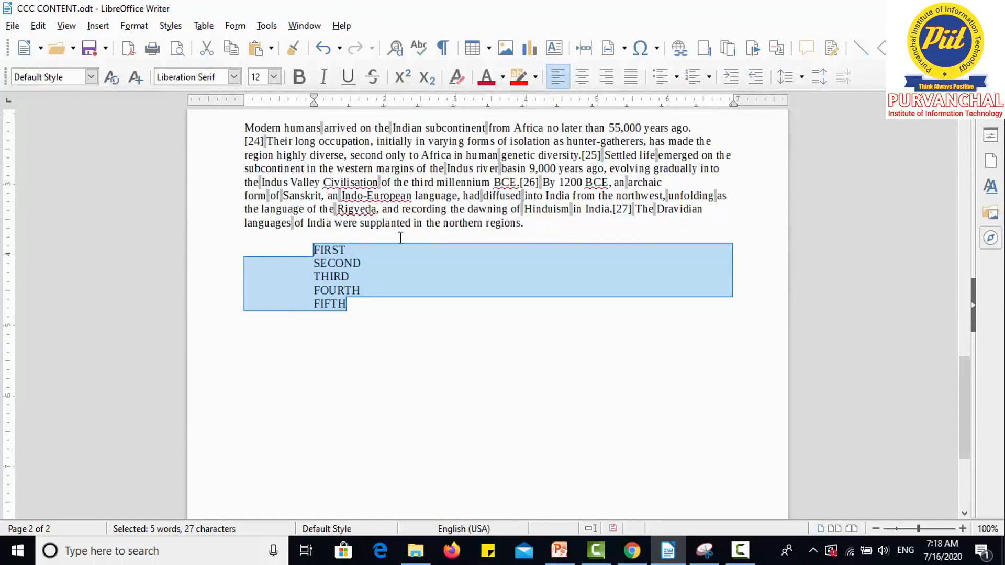
pyautogui.click(730, 76)
pyautogui.click(731, 76)
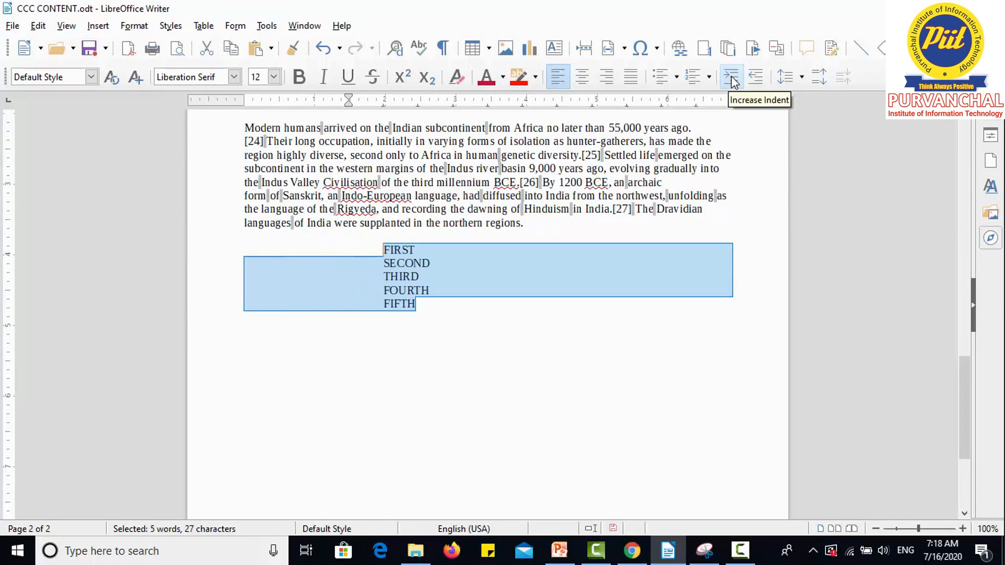
pyautogui.click(731, 76)
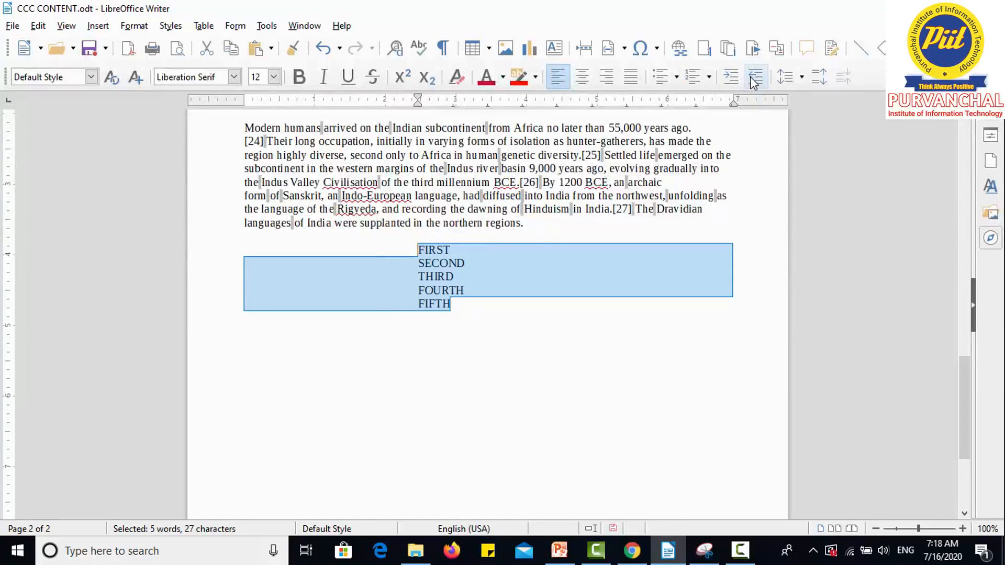
# - Decrease the indent of the lines FIRST to FIFTH by five levels, back to the page margin
pyautogui.click(752, 81)
pyautogui.click(753, 82)
pyautogui.click(753, 81)
pyautogui.click(753, 82)
pyautogui.click(753, 82)
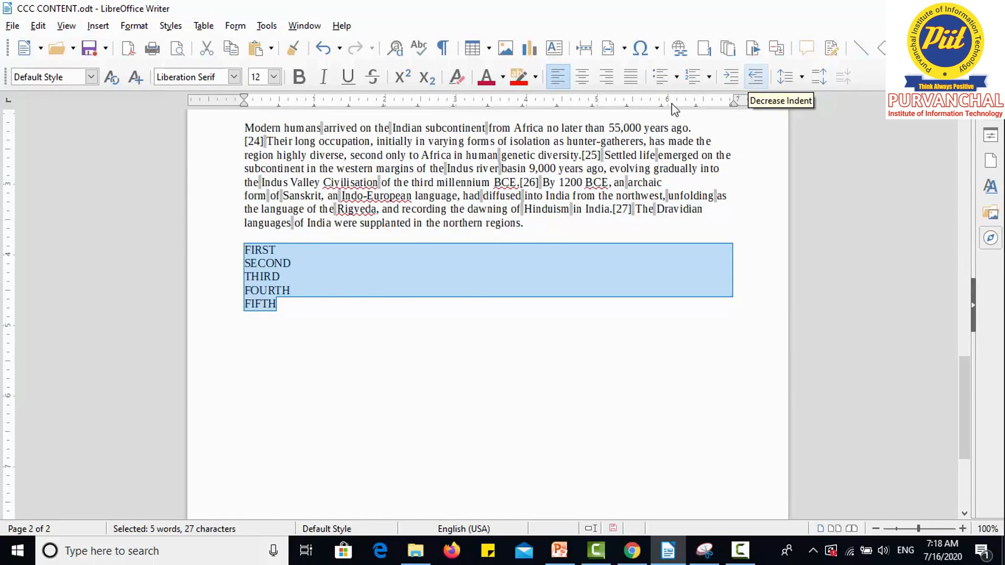
pyautogui.click(321, 304)
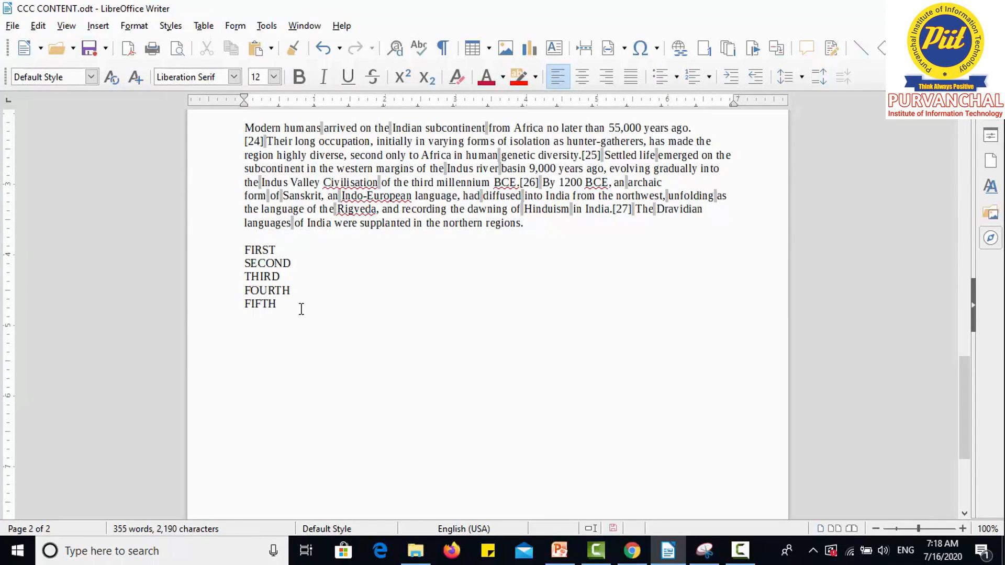
# - Turn the lines FIRST to FIFTH into a numbered list in the 1. 2. 3. style
pyautogui.moveTo(296, 308); pyautogui.dragTo(245, 248)
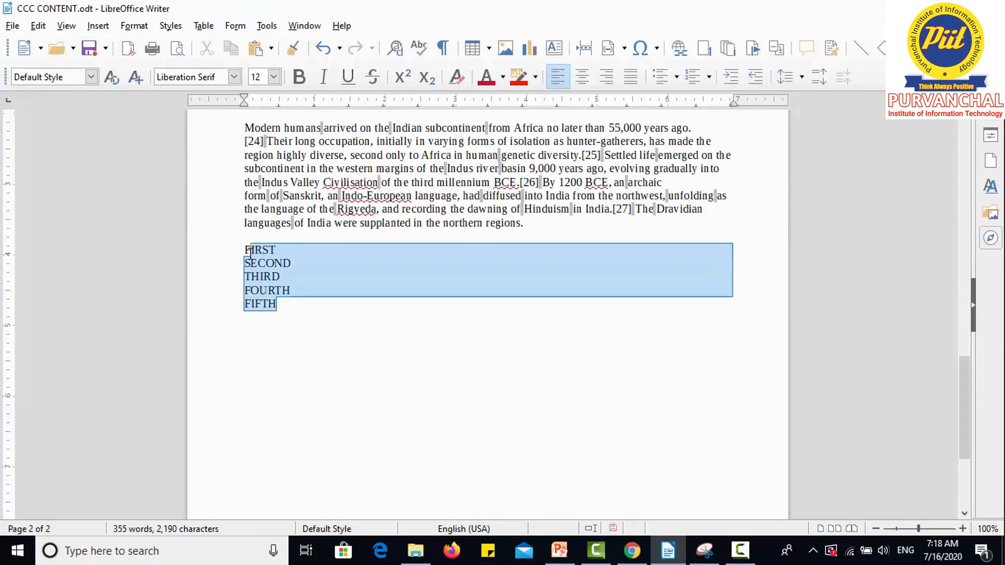
pyautogui.click(694, 78)
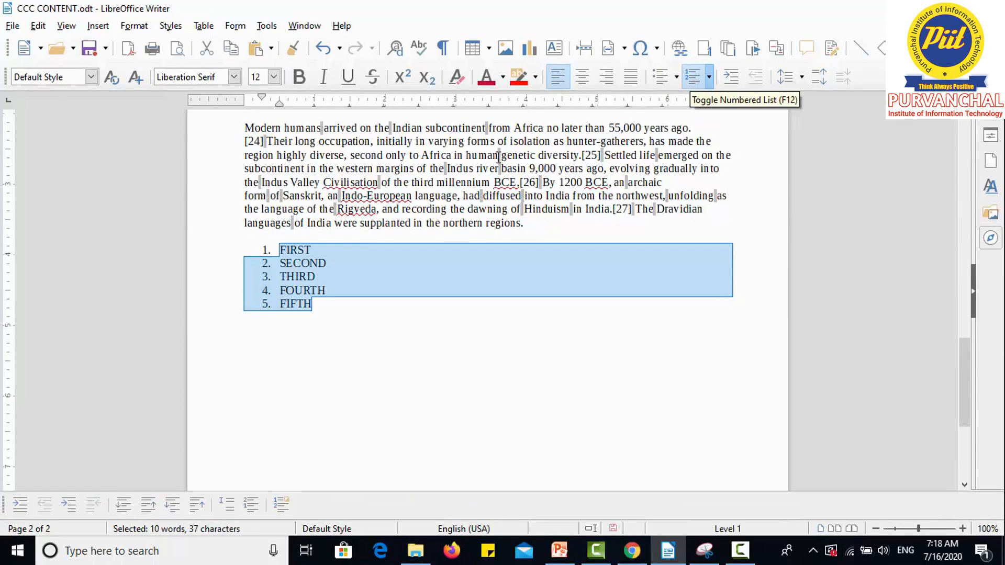
pyautogui.click(317, 293)
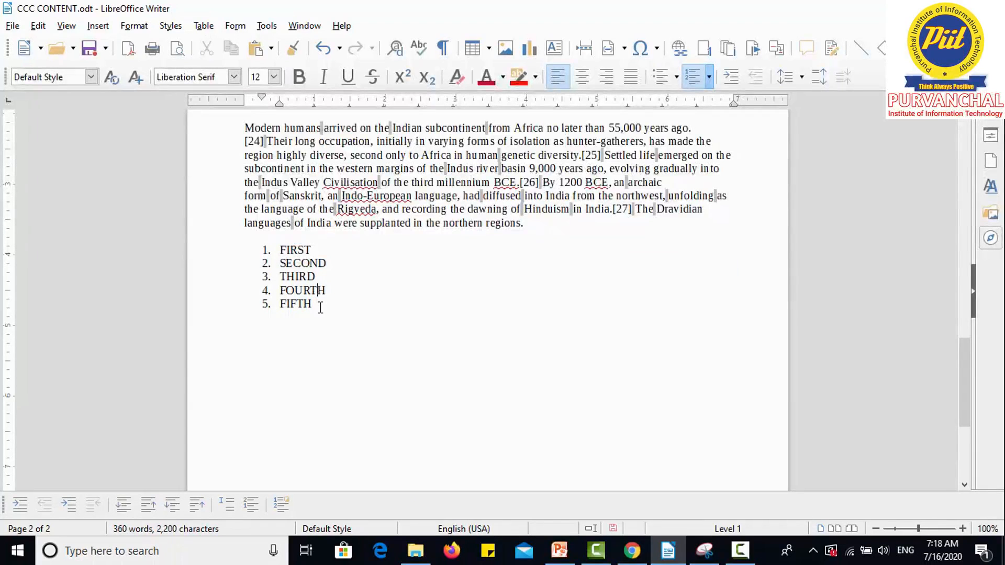
# - Indent the list items SECOND to FIFTH to level 2, and THIRD to FIFTH one level further to level 3
pyautogui.moveTo(319, 305); pyautogui.dragTo(265, 263)
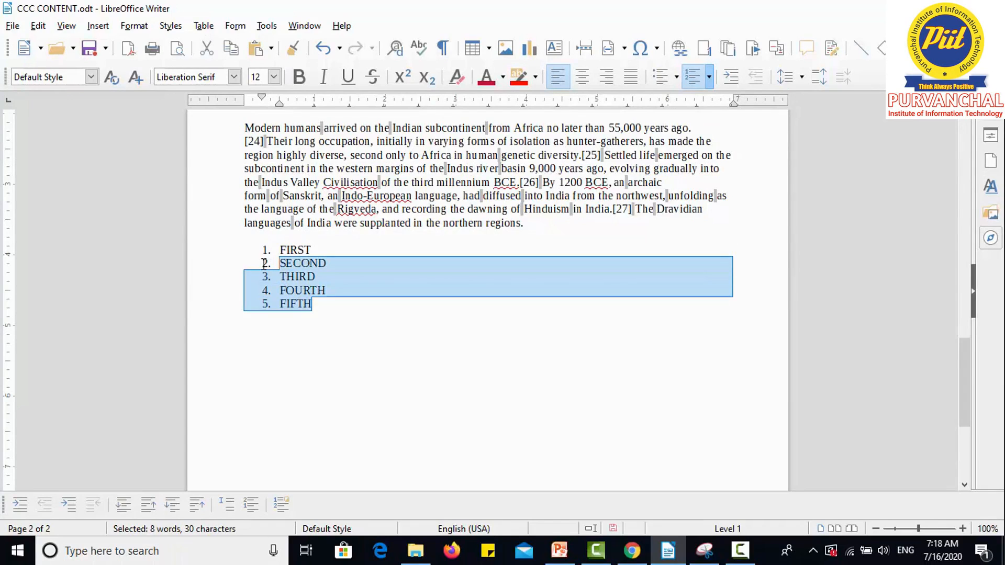
pyautogui.click(731, 78)
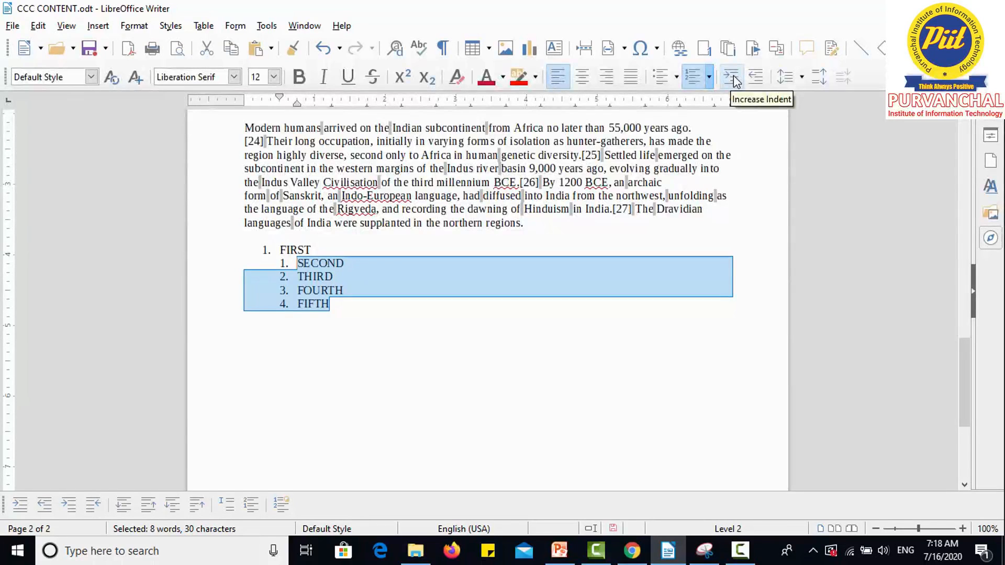
pyautogui.click(296, 288)
pyautogui.moveTo(281, 281)
pyautogui.mouseDown()
pyautogui.moveTo(302, 288)
pyautogui.moveTo(285, 281)
pyautogui.mouseUp()
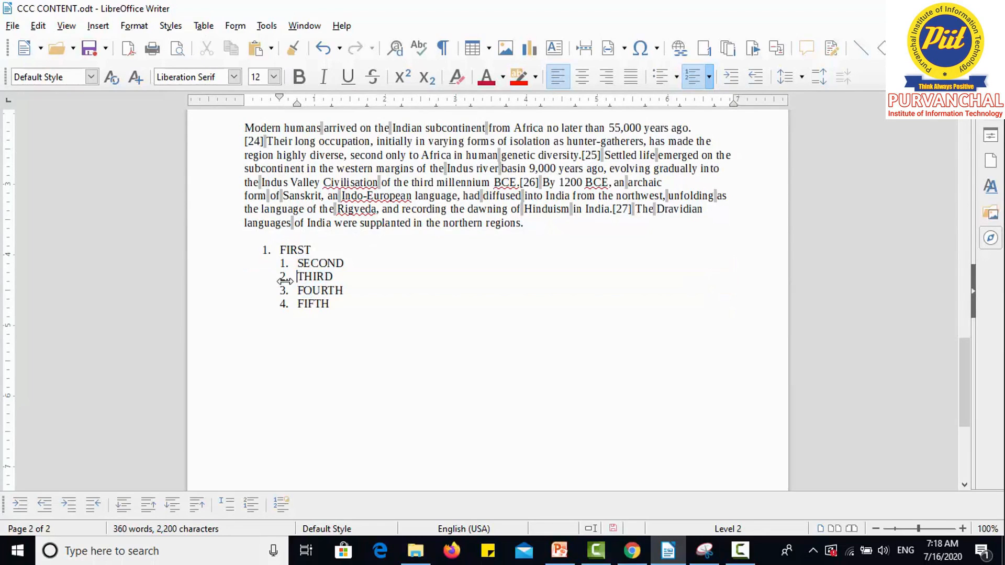
pyautogui.moveTo(336, 302); pyautogui.dragTo(297, 276)
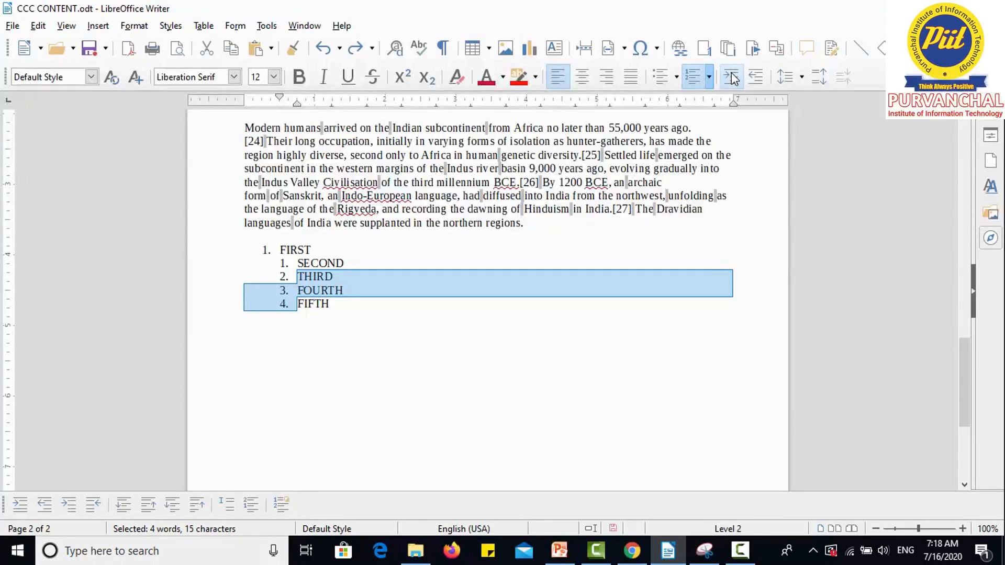
pyautogui.click(731, 78)
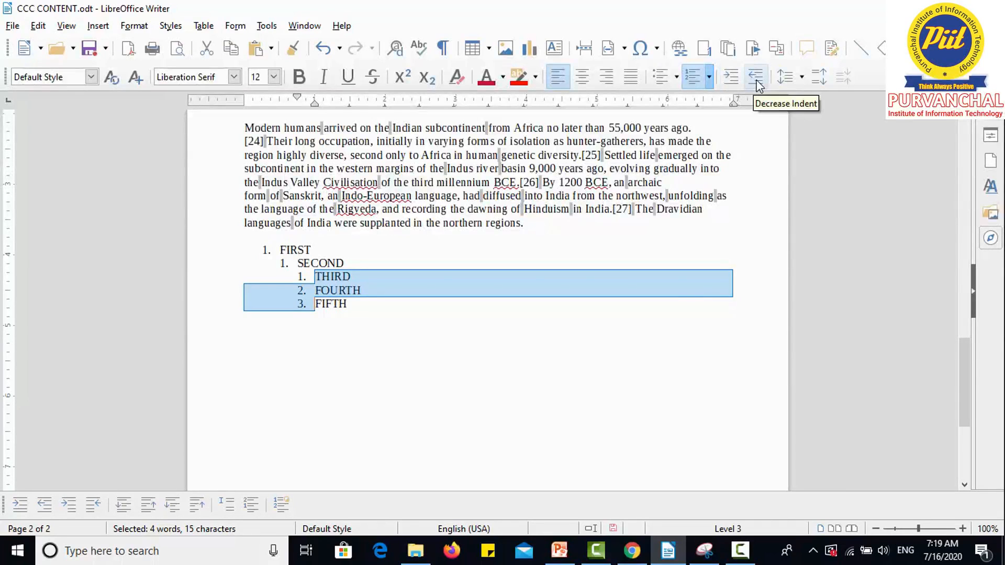
# - Decrease the indent of THIRD to FIFTH to level 2, and bring SECOND to FIFTH back to level 1
pyautogui.click(756, 79)
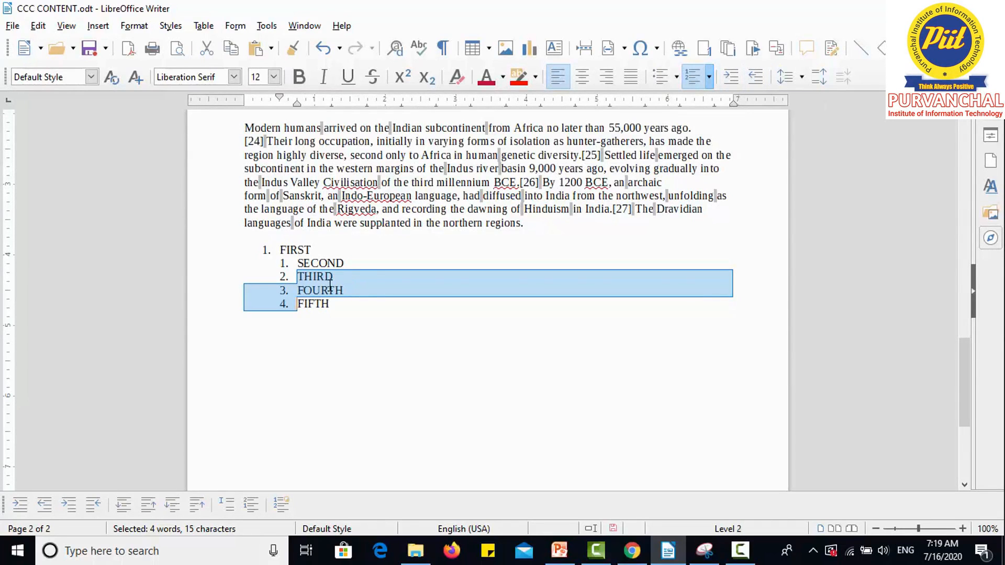
pyautogui.moveTo(331, 304); pyautogui.dragTo(309, 270)
pyautogui.moveTo(331, 303); pyautogui.dragTo(286, 268)
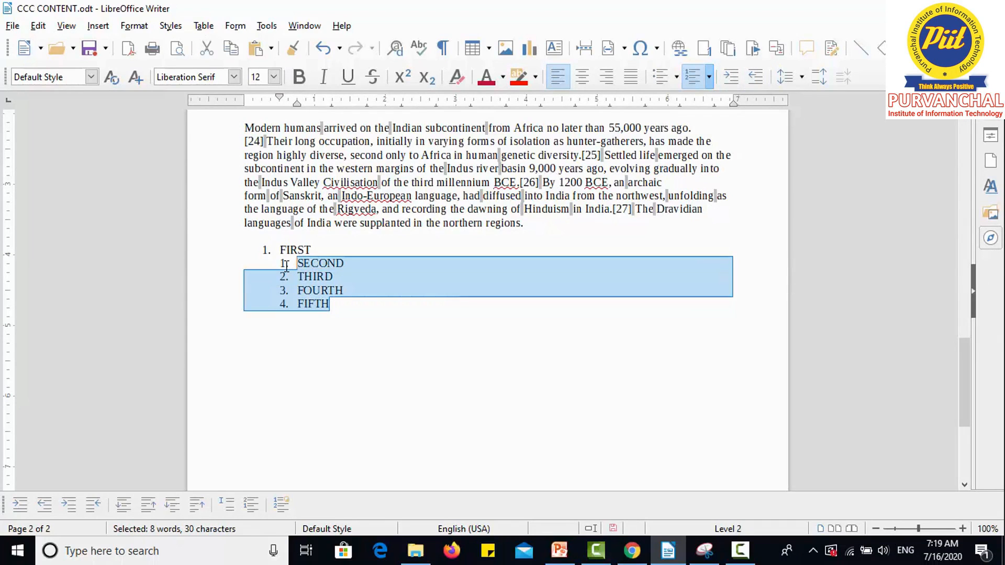
pyautogui.click(755, 78)
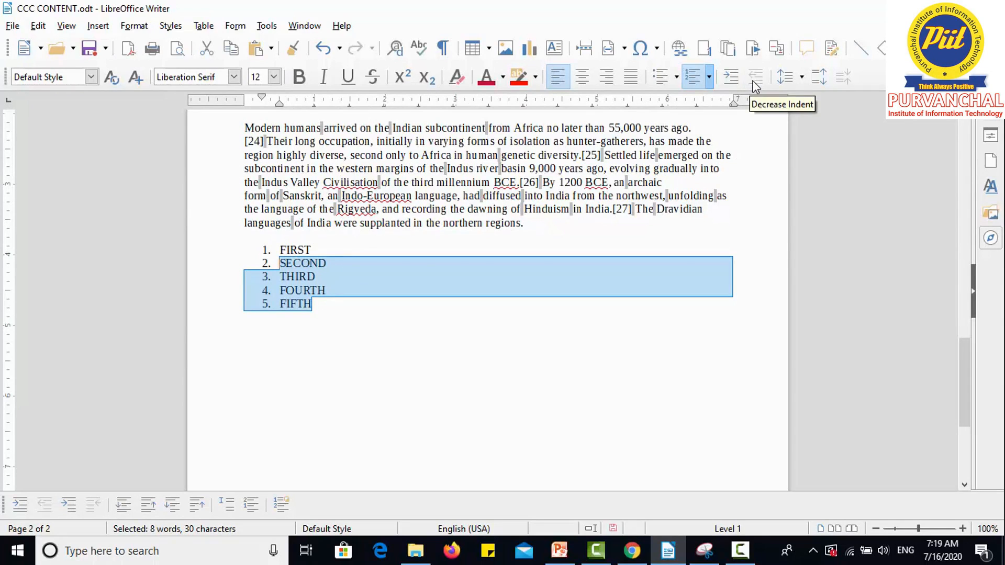
pyautogui.click(311, 313)
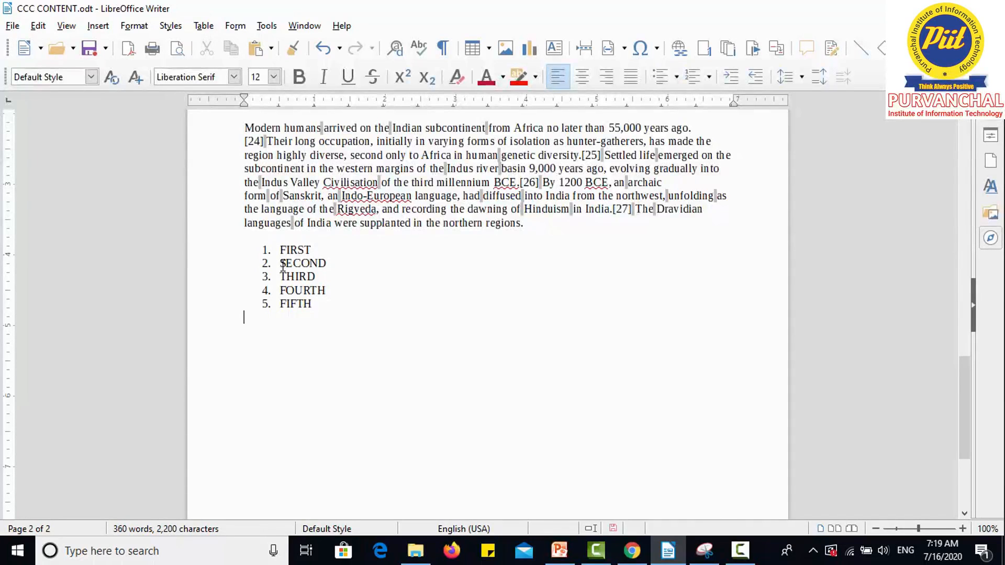
# - Demote the numbered items SECOND to FIFTH to level 2 again, and THIRD to FIFTH to level 3
pyautogui.moveTo(280, 263)
pyautogui.mouseDown()
pyautogui.moveTo(329, 303)
pyautogui.moveTo(315, 304)
pyautogui.moveTo(281, 277)
pyautogui.moveTo(280, 263)
pyautogui.mouseUp()
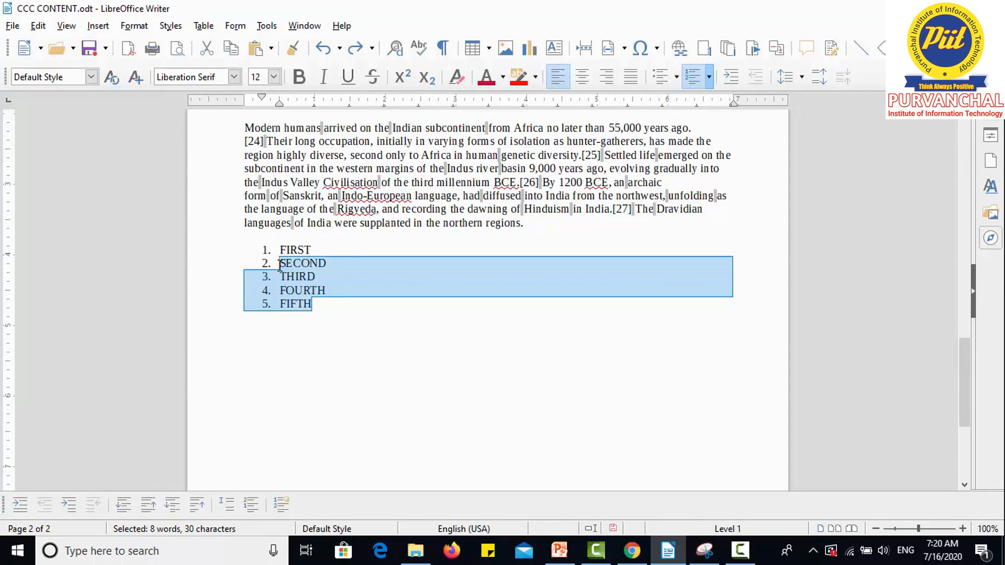
pyautogui.press('Tab')
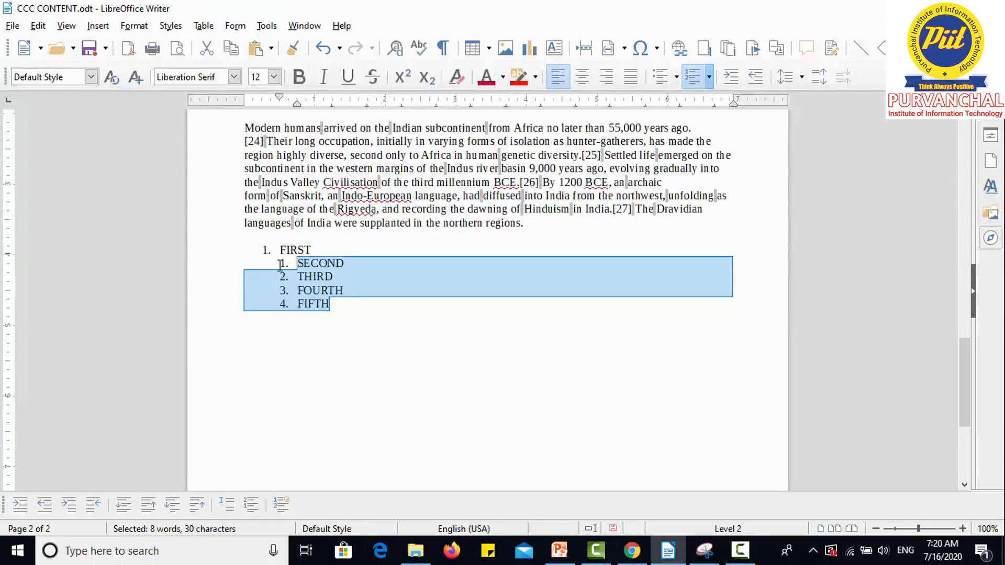
pyautogui.moveTo(331, 305); pyautogui.dragTo(298, 277)
pyautogui.press('Tab')
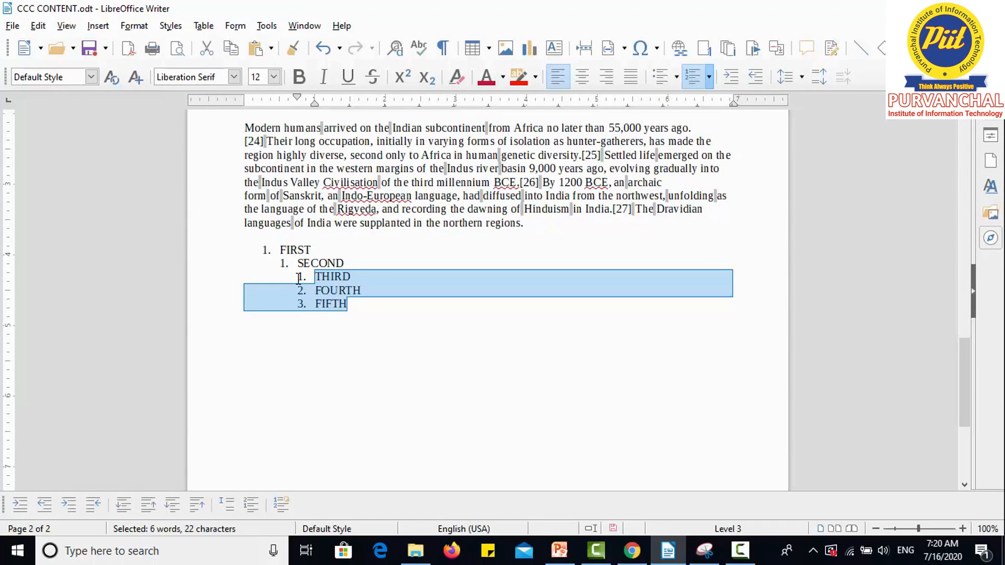
# - Promote the numbered items THIRD to FIFTH to level 2, and return SECOND to FIFTH to level 1
pyautogui.hotkey('shift', 'Tab')
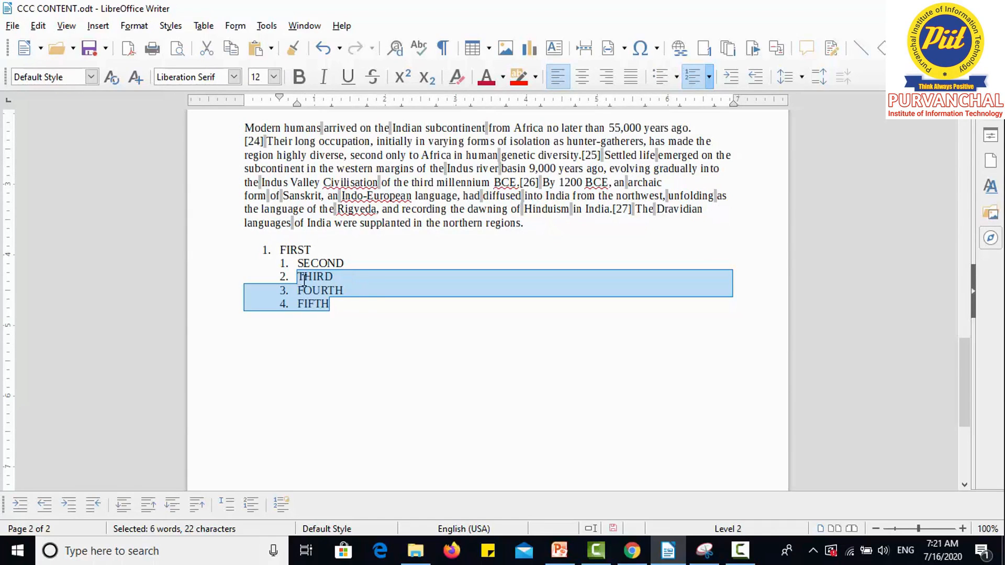
pyautogui.click(338, 308)
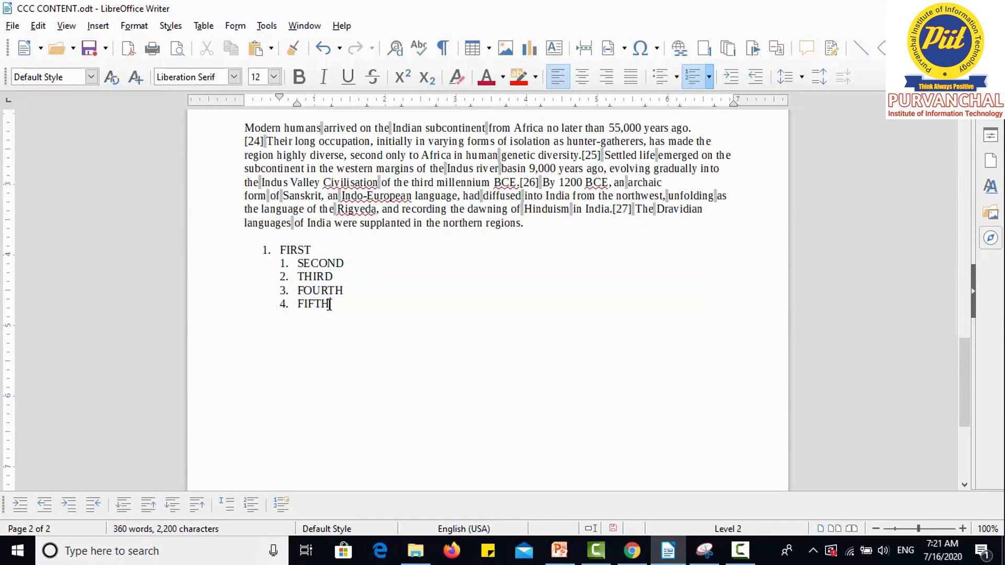
pyautogui.moveTo(330, 304); pyautogui.dragTo(294, 267)
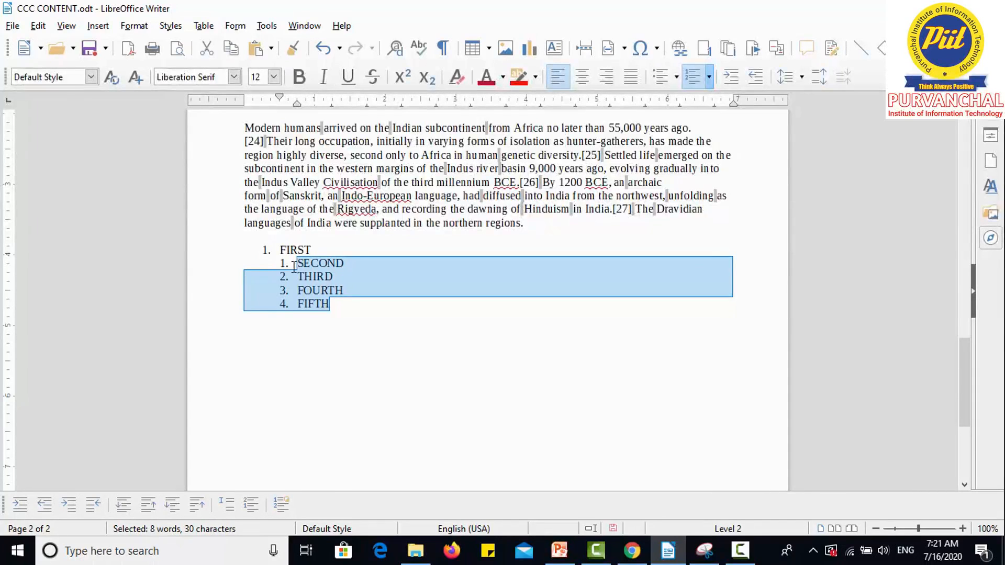
pyautogui.hotkey('shift', 'Tab')
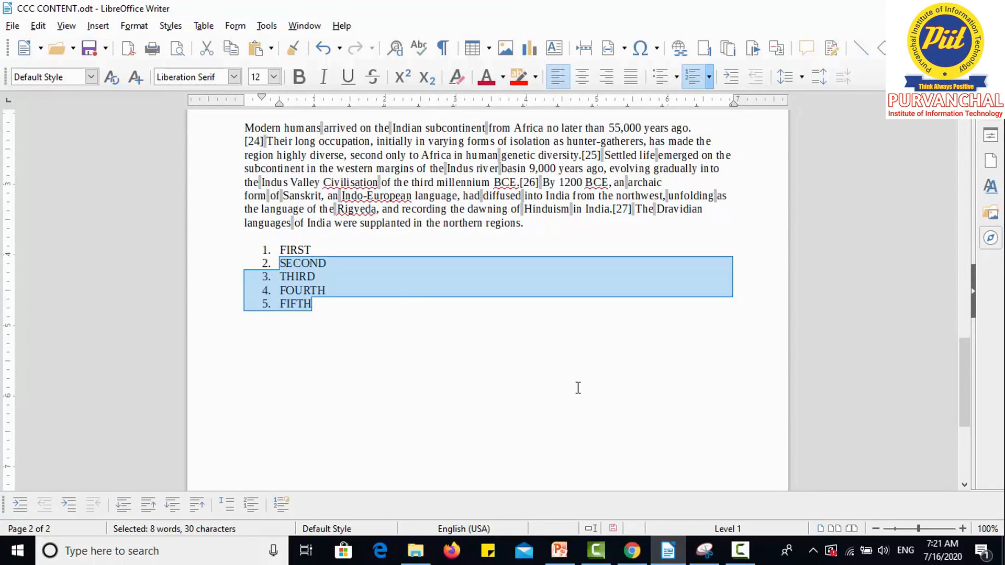
pyautogui.click(485, 357)
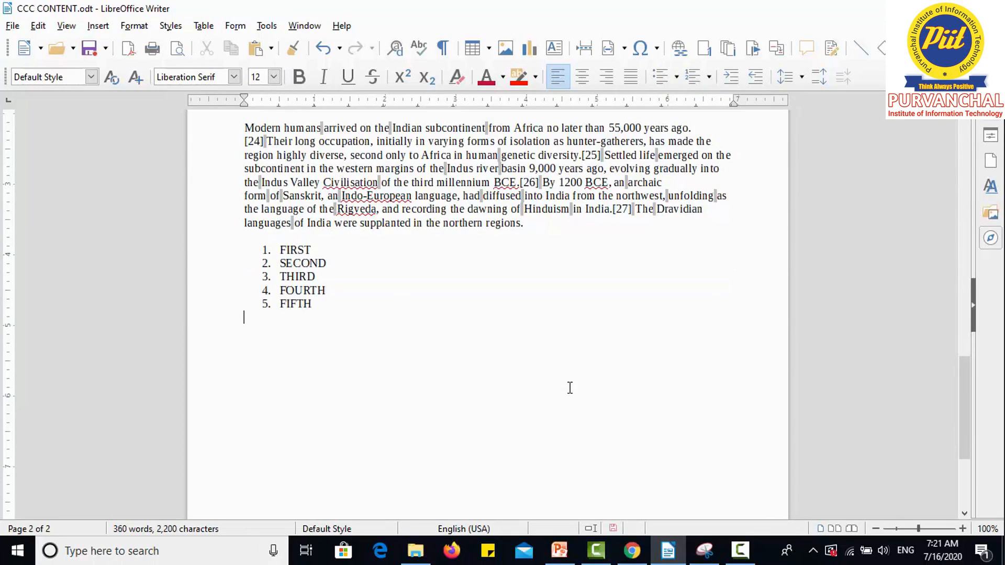
# - Try 1.5 line spacing on the numbered items FIRST to FIFTH and set their line spacing to 2
pyautogui.moveTo(322, 306); pyautogui.dragTo(273, 251)
pyautogui.click(804, 78)
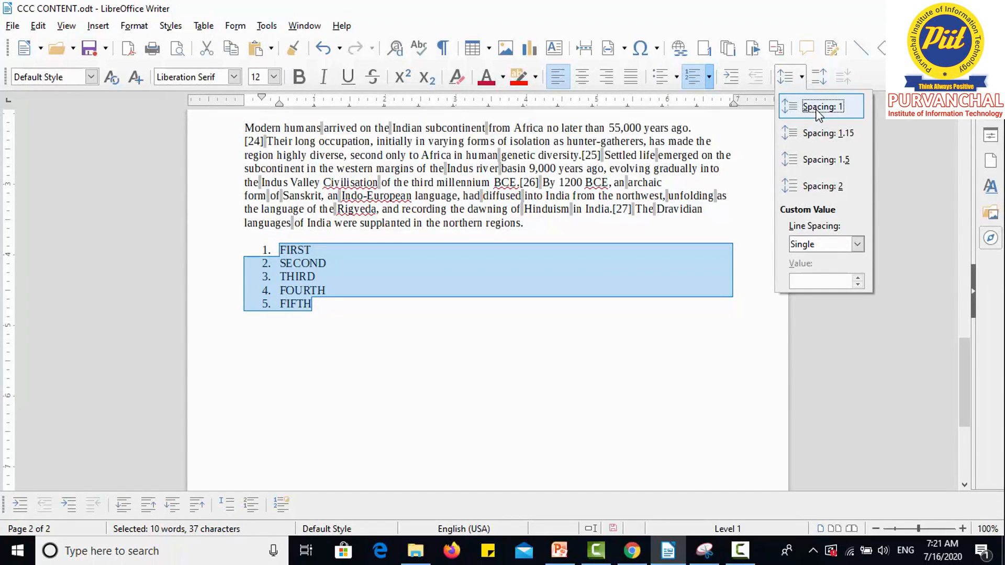
pyautogui.click(826, 161)
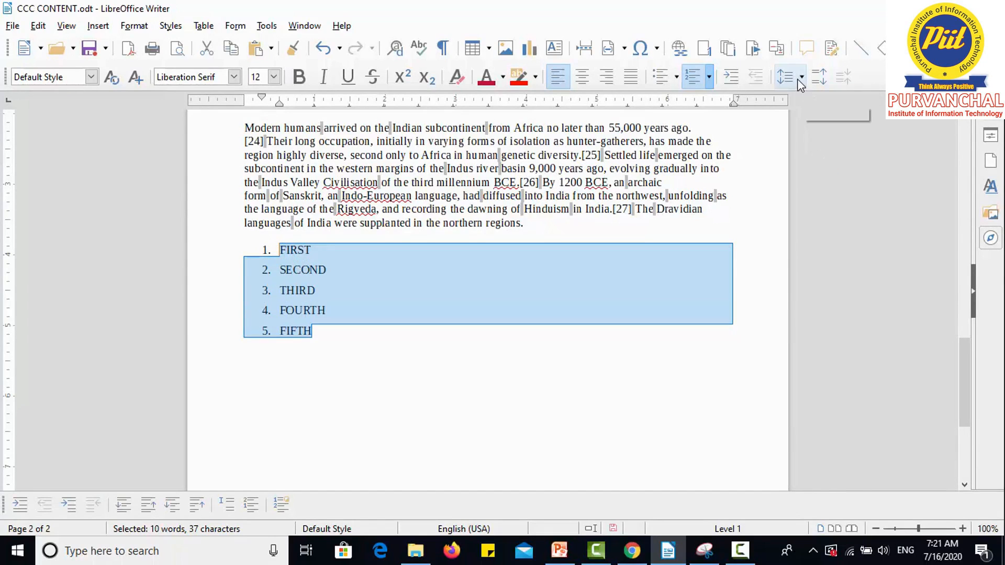
pyautogui.click(801, 79)
pyautogui.click(817, 187)
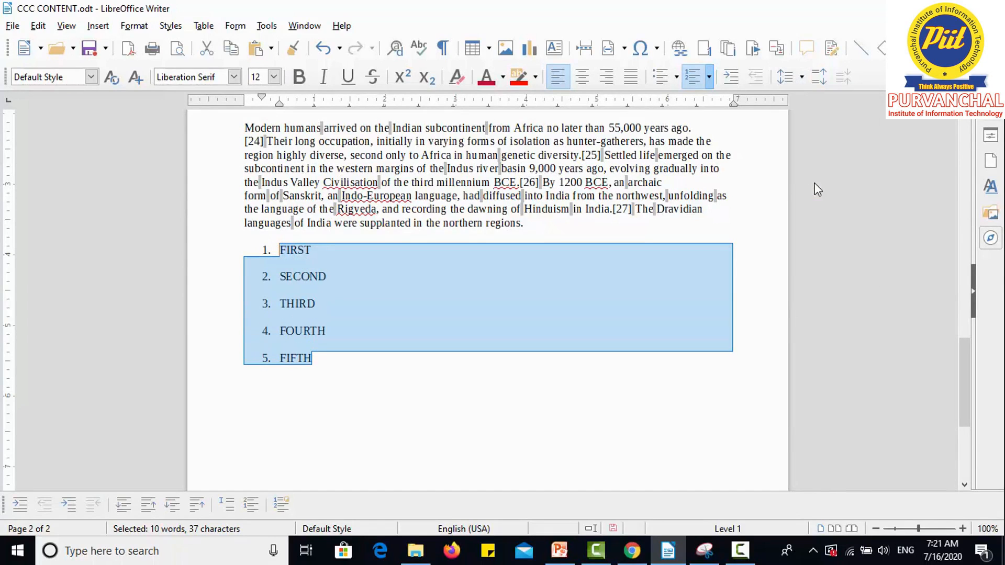
# - Look through the custom line spacing options for the numbered list, keeping Double
pyautogui.click(801, 79)
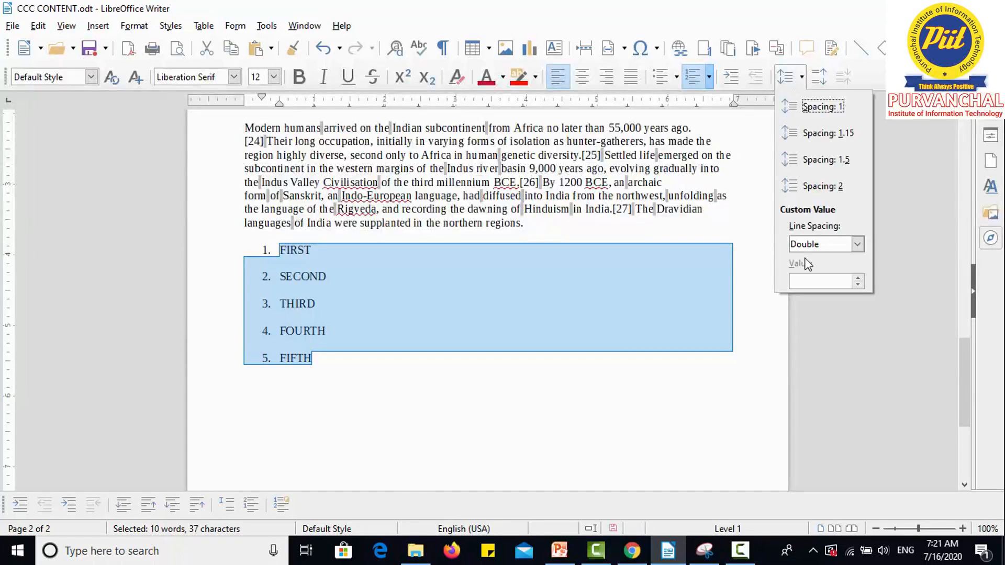
pyautogui.click(834, 246)
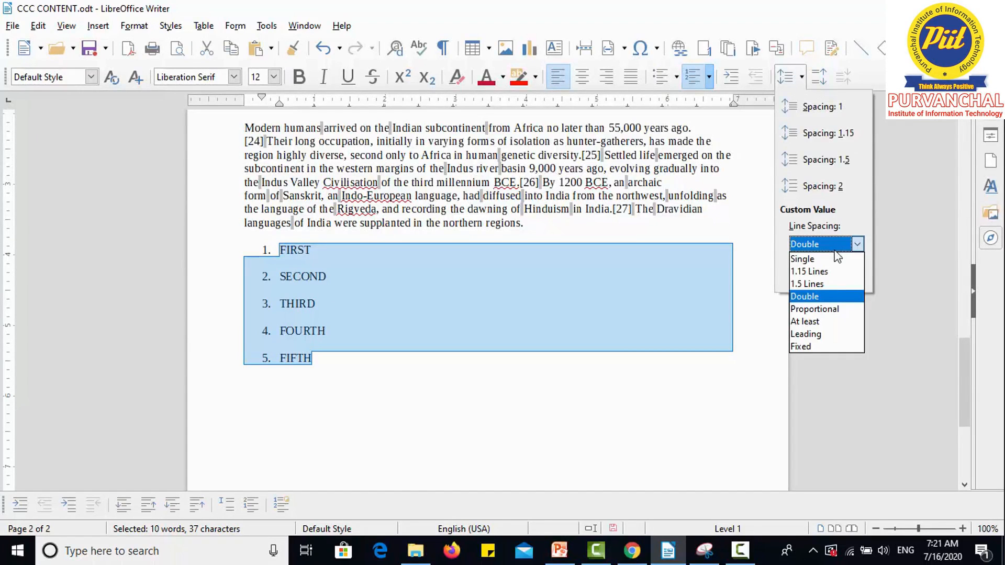
pyautogui.click(769, 250)
pyautogui.click(800, 75)
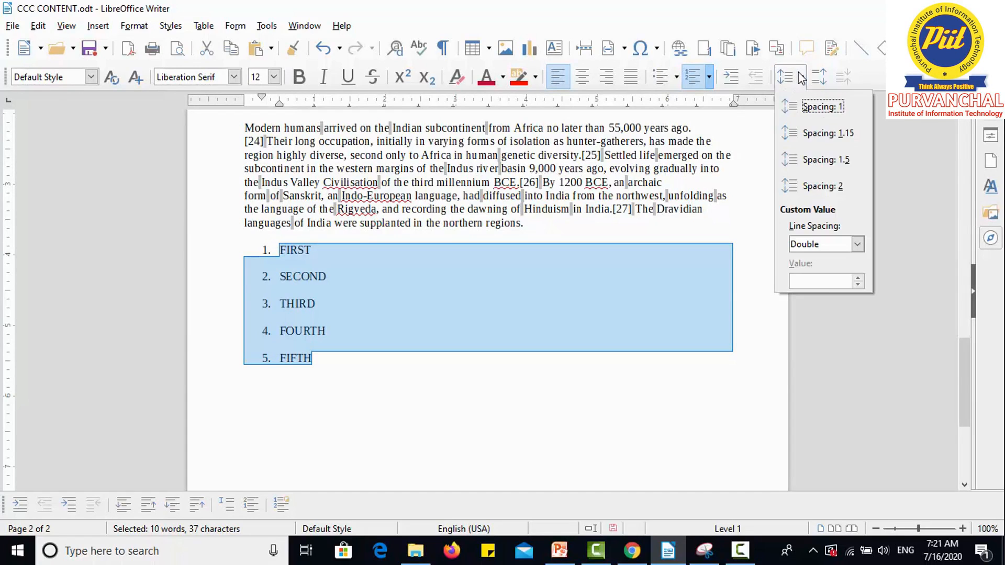
pyautogui.click(837, 244)
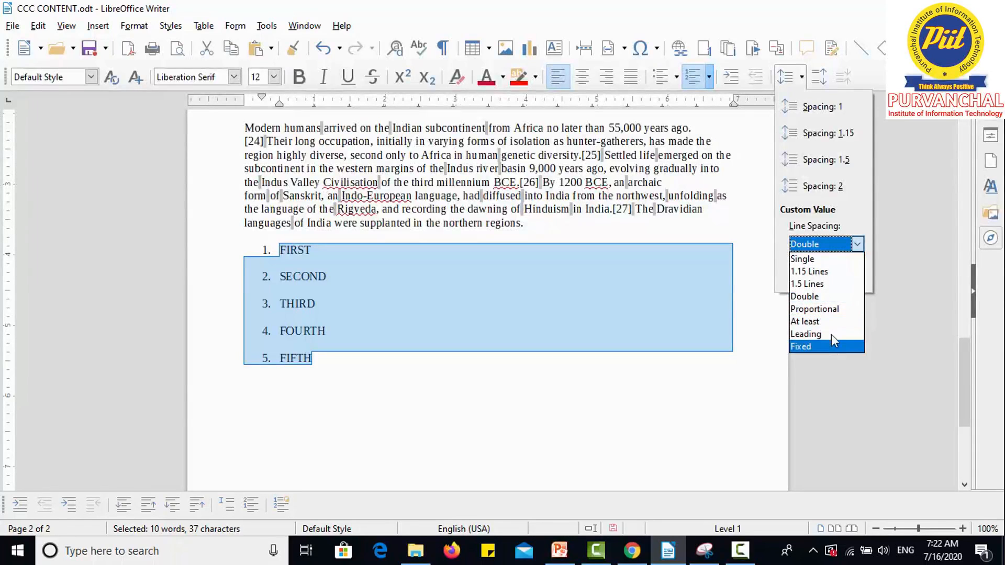
pyautogui.click(830, 296)
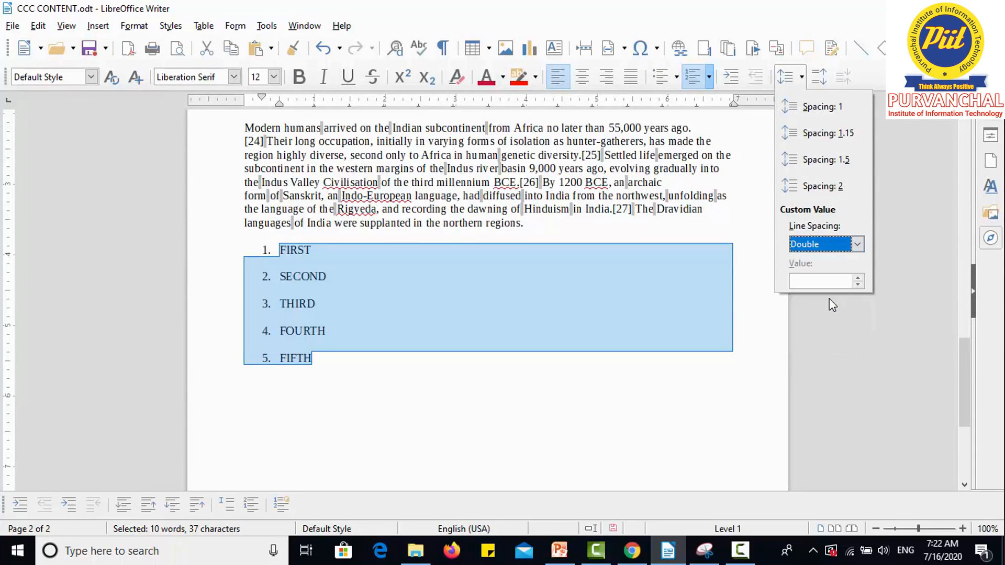
pyautogui.click(765, 372)
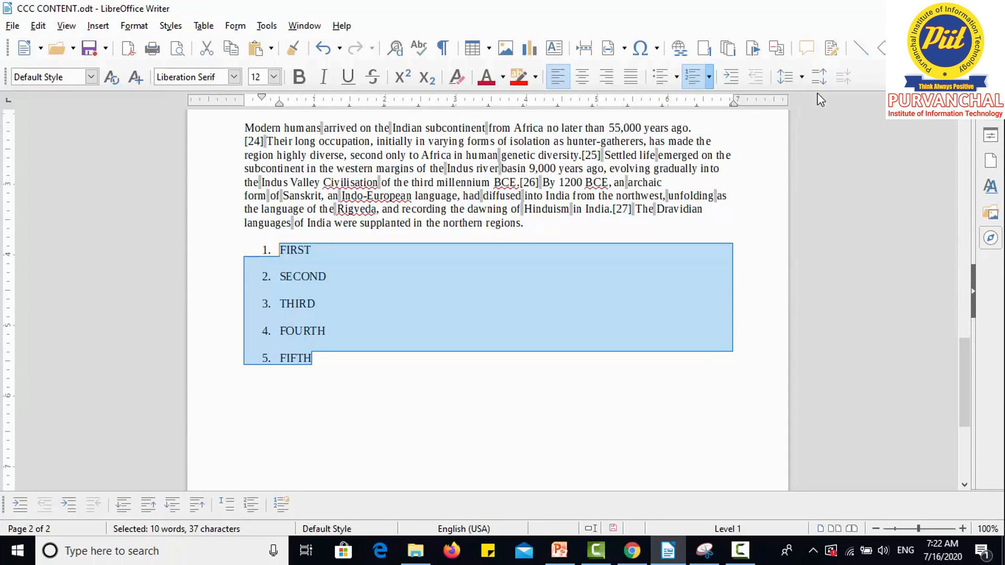
# - Set the line spacing of the numbered items FIRST to FIFTH to 1
pyautogui.click(801, 78)
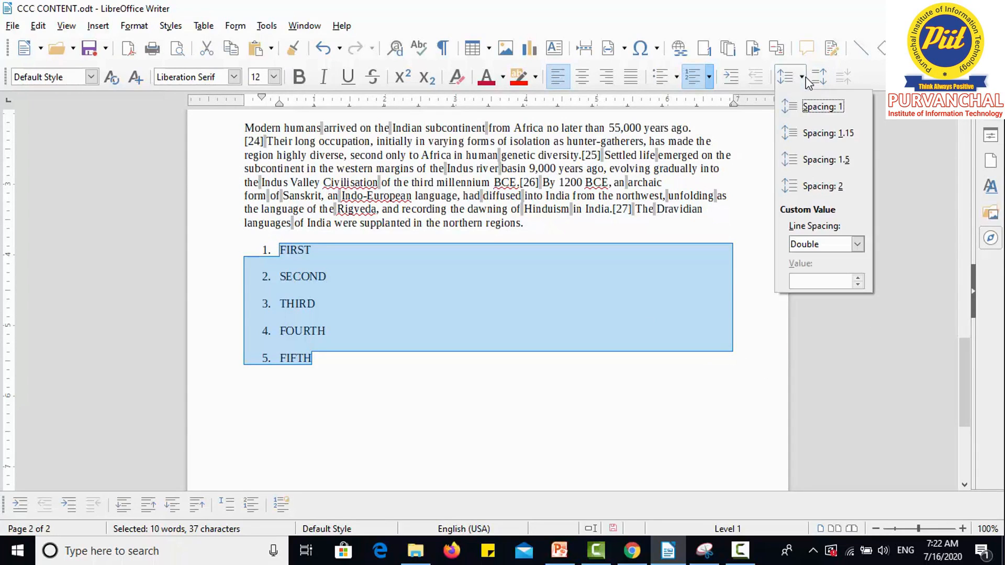
pyautogui.click(816, 107)
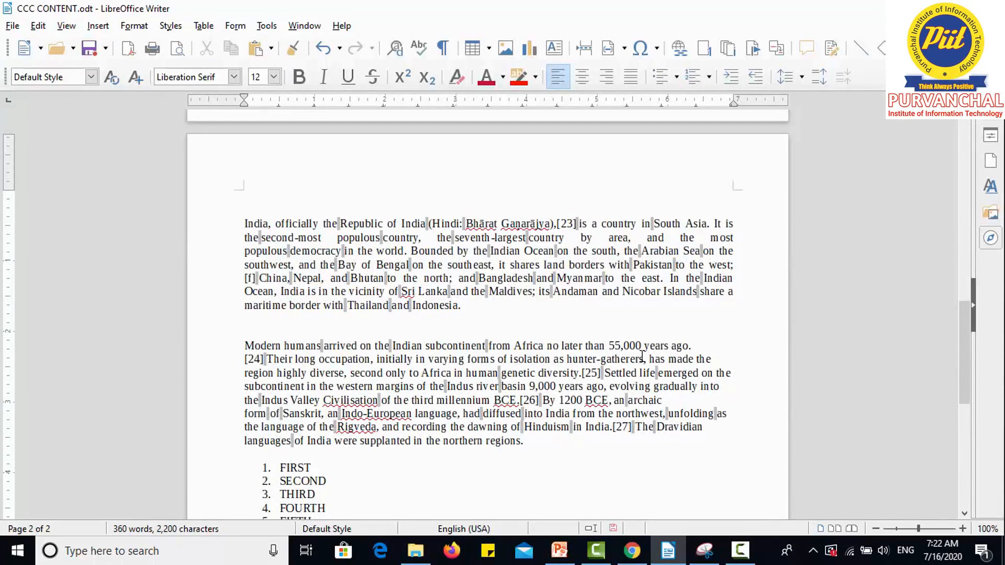
# - Increase the paragraph spacing of the two body paragraphs, "India, officially the Republic" and "Modern humans arrived", by several increments
pyautogui.moveTo(243, 219); pyautogui.dragTo(416, 291)
pyautogui.moveTo(527, 440); pyautogui.dragTo(245, 346)
pyautogui.hotkey('ctrl', 'l')
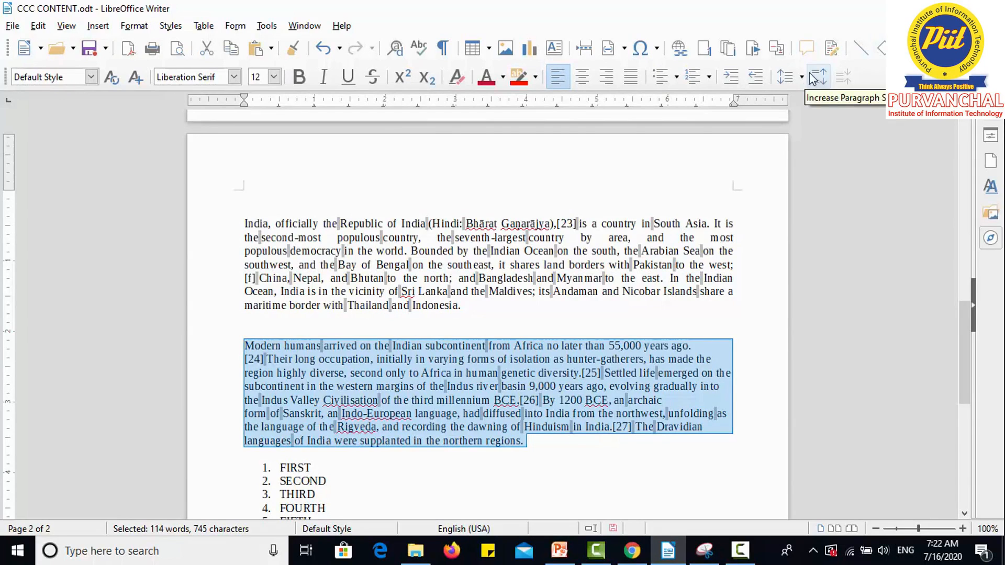
pyautogui.click(240, 223)
pyautogui.moveTo(240, 224); pyautogui.dragTo(536, 437)
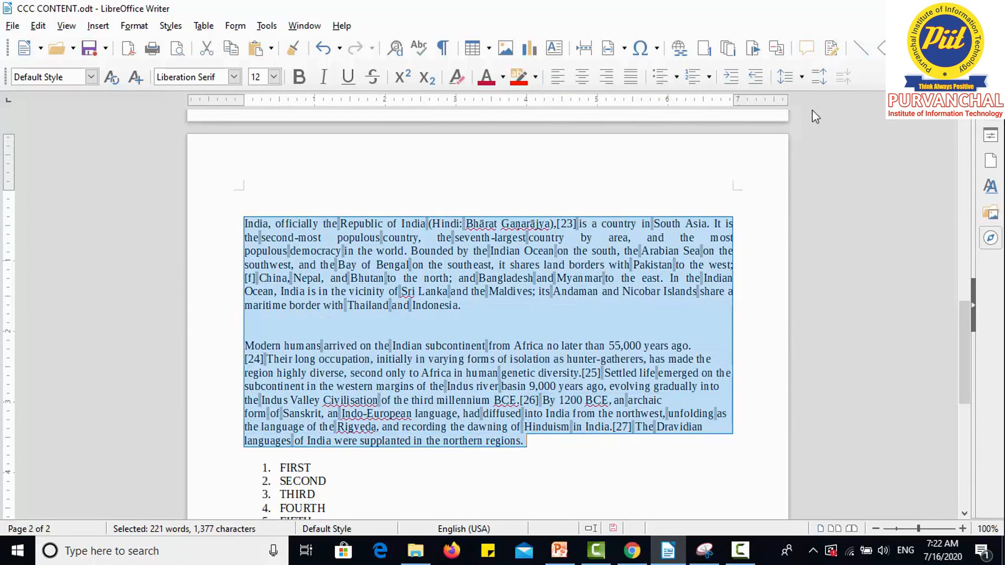
pyautogui.click(820, 77)
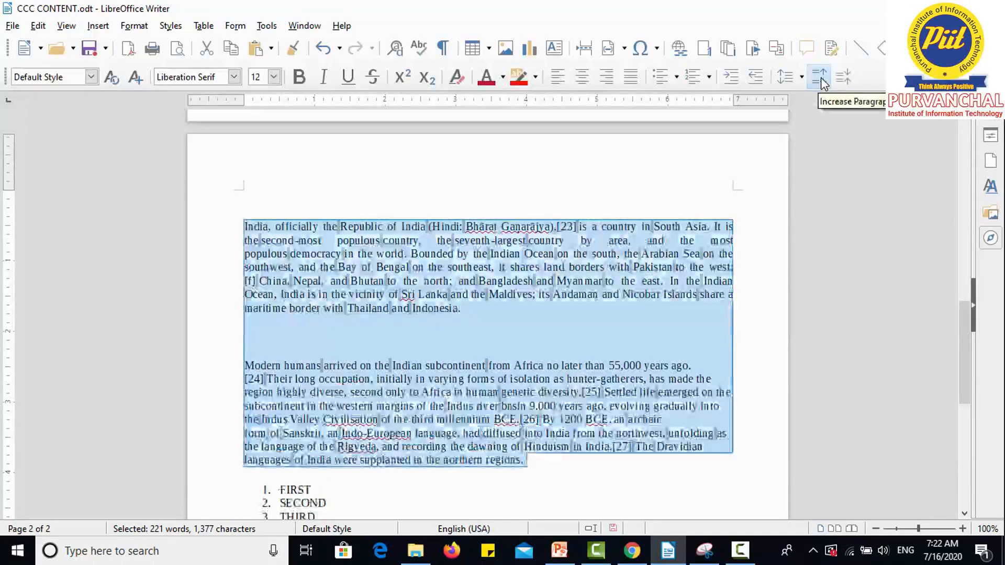
pyautogui.click(821, 78)
pyautogui.click(821, 79)
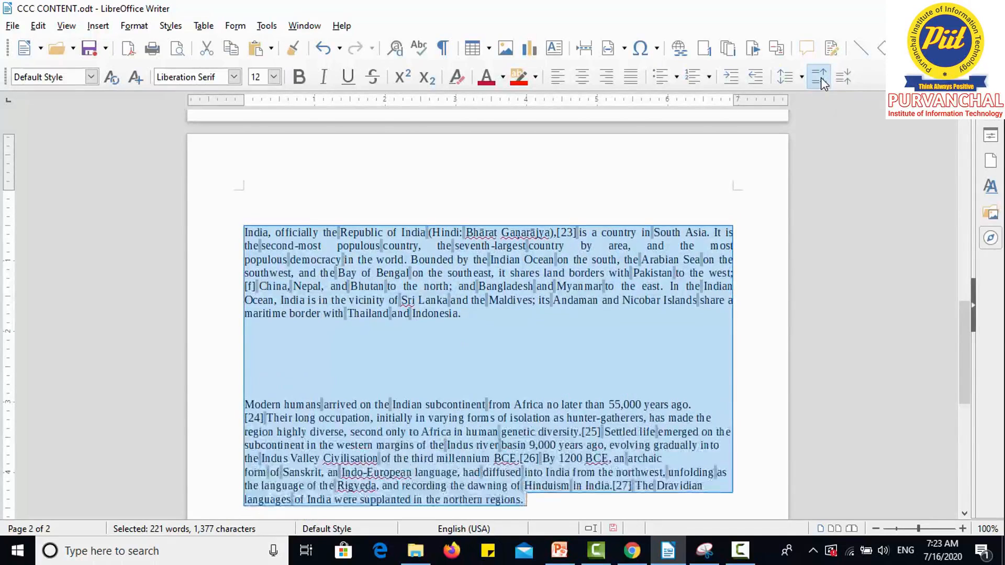
pyautogui.click(821, 78)
pyautogui.click(821, 78)
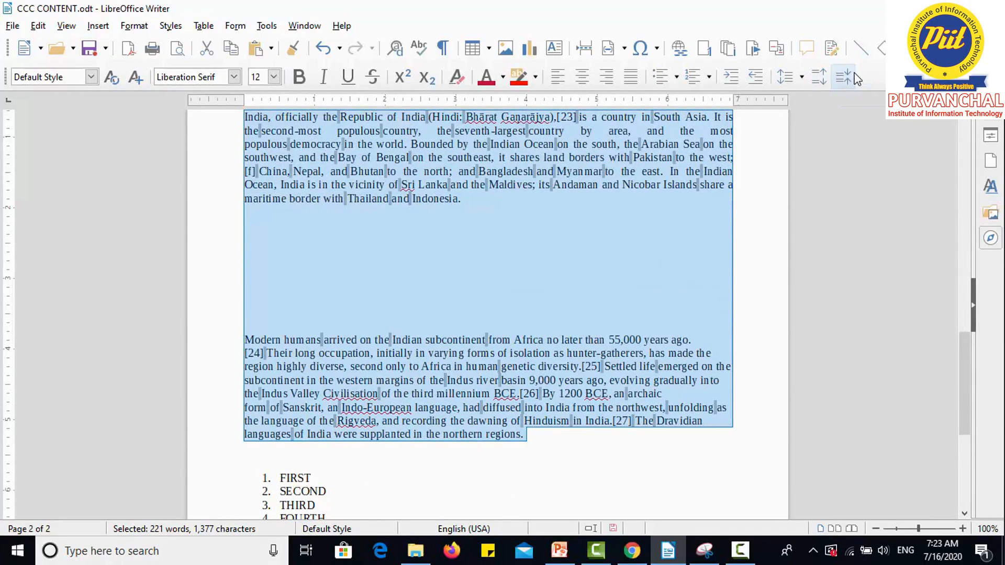
# - Decrease the paragraph spacing of the two selected body paragraphs by six increments
pyautogui.click(844, 77)
pyautogui.click(844, 78)
pyautogui.click(854, 77)
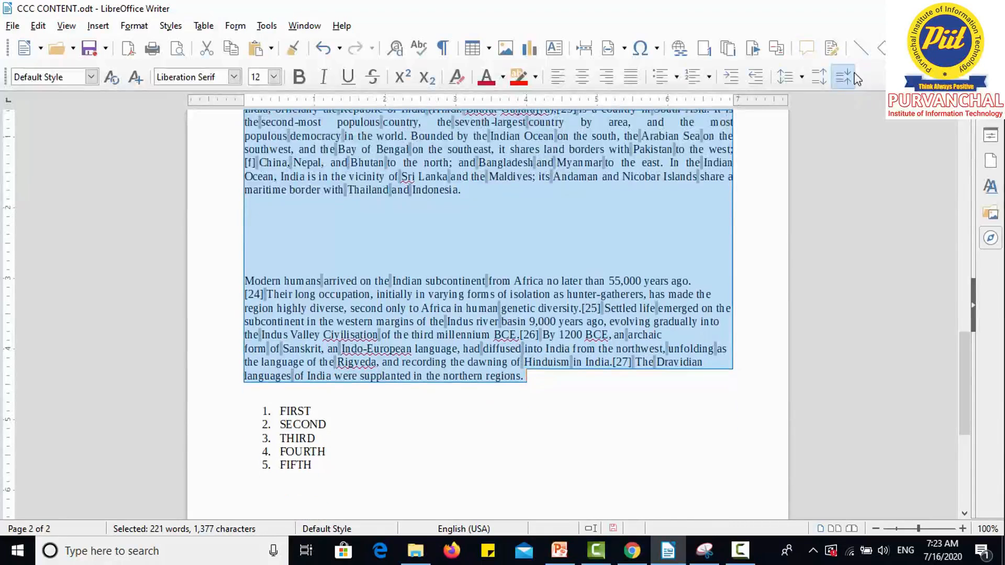
pyautogui.click(855, 77)
pyautogui.click(854, 77)
pyautogui.click(855, 77)
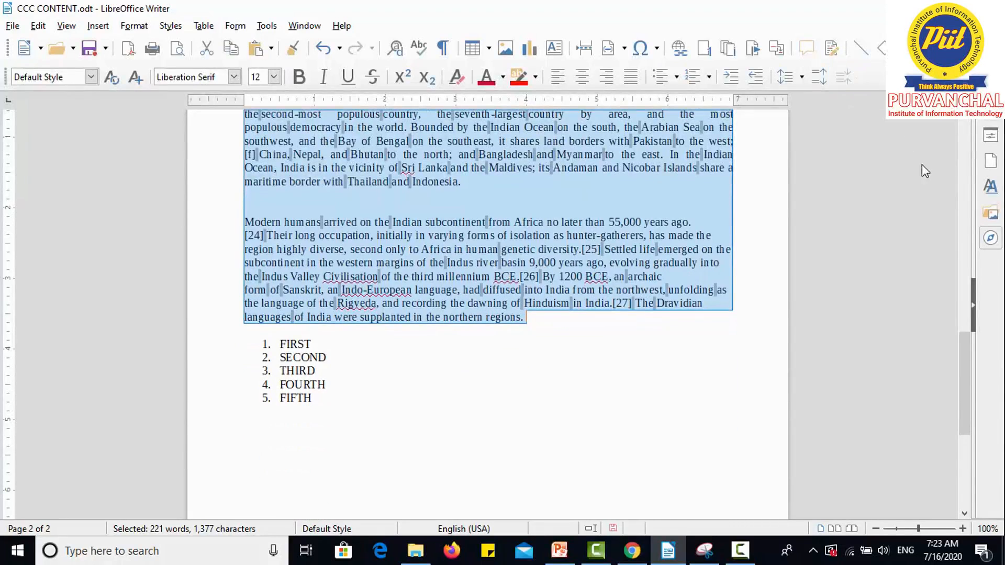